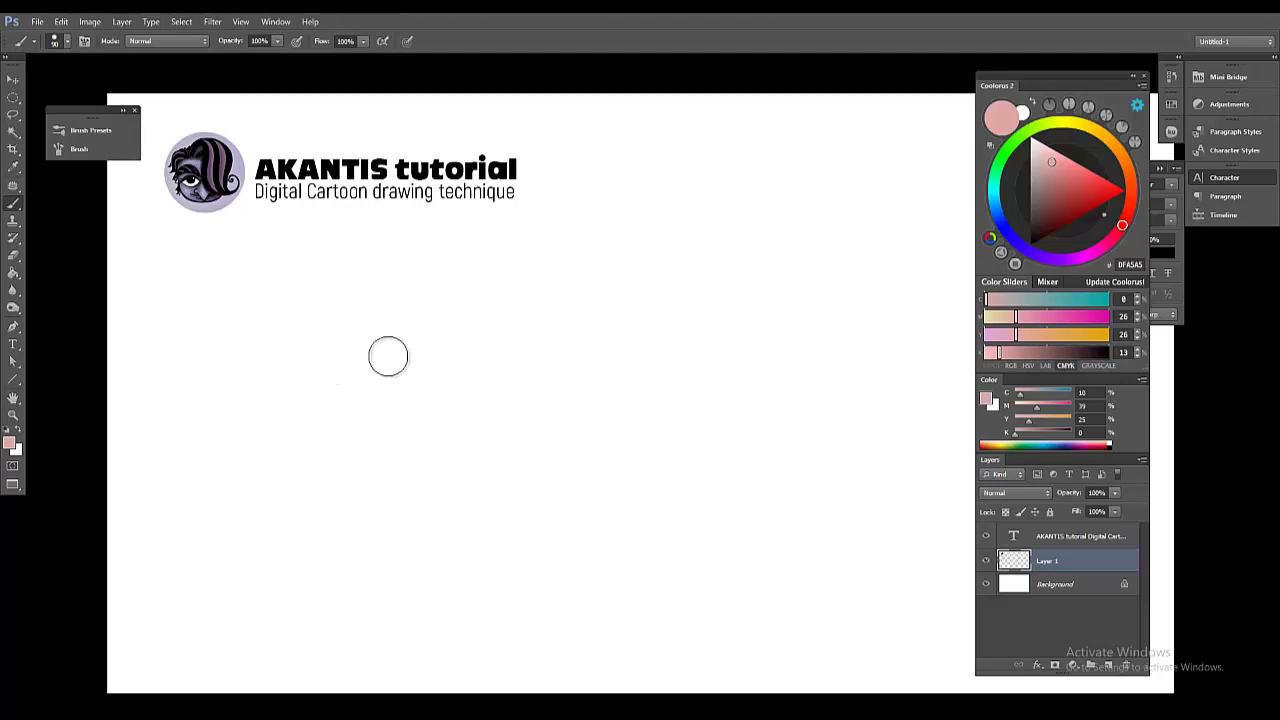
Enlarge the brush to 175 px.
{"action": "key", "text": "bracketright"}
{"action": "key", "text": "bracketright"}
{"action": "key", "text": "bracketright"}
{"action": "key", "text": "bracketright"}
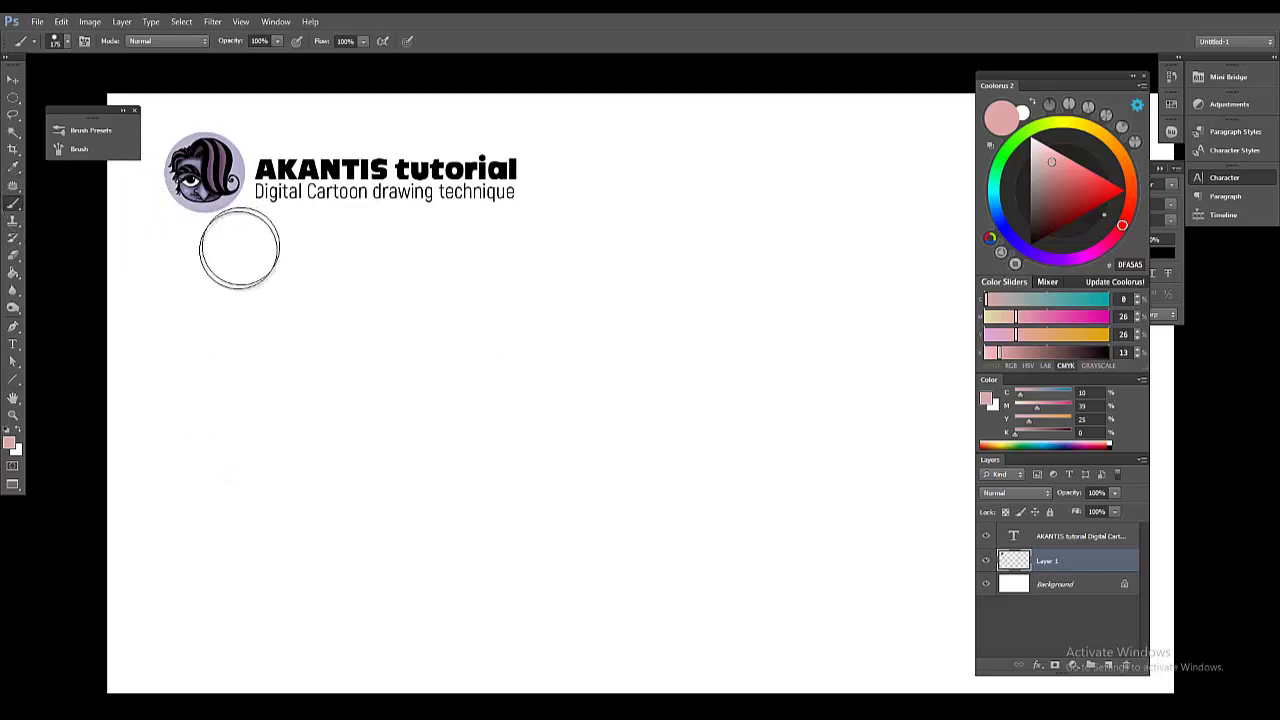
Browse the available brush presets and choose the second preset, the hard round brush with 100% hardness.
{"action": "right_click", "coordinate": [356, 307]}
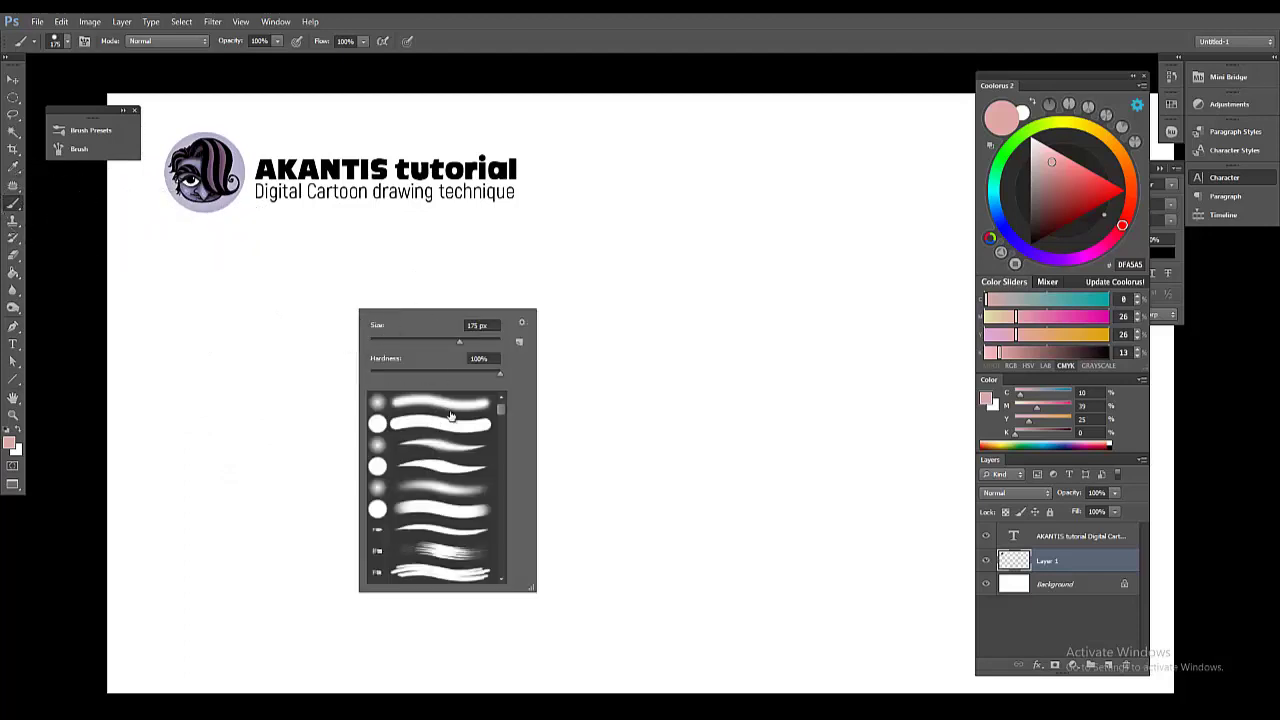
{"action": "left_click_drag", "start_coordinate": [501, 409], "coordinate": [508, 543]}
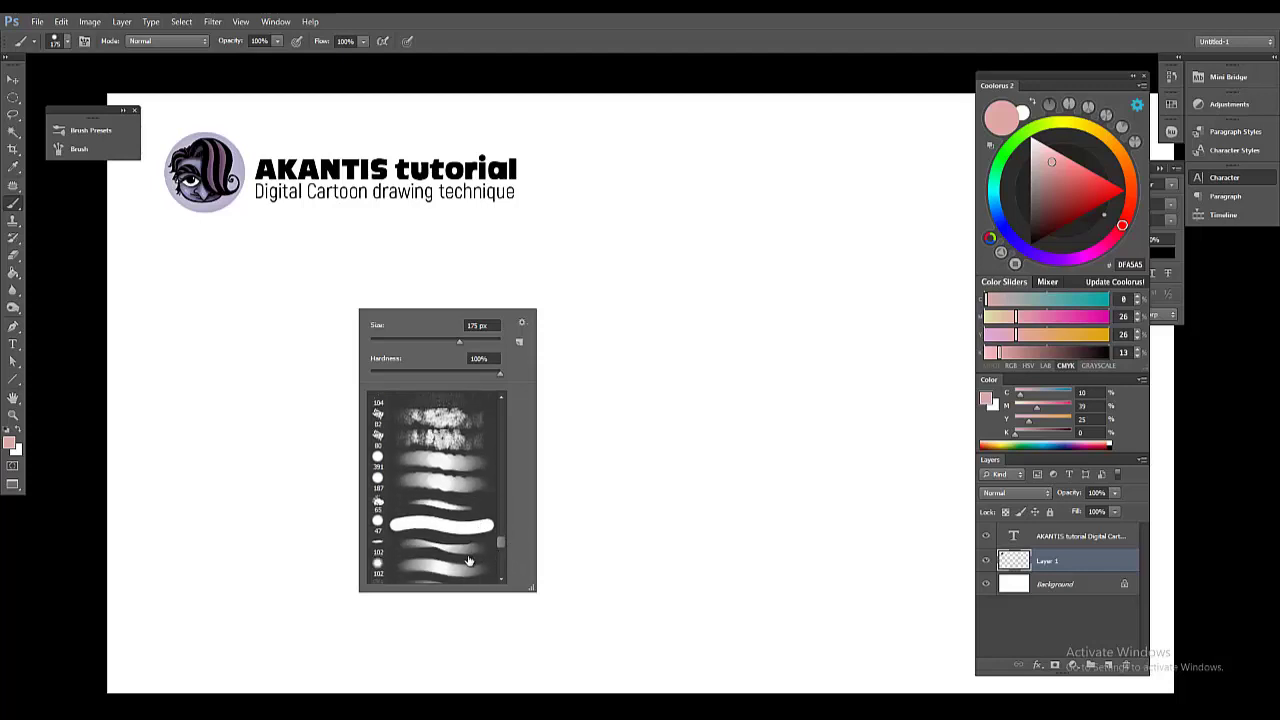
{"action": "left_click_drag", "start_coordinate": [502, 552], "coordinate": [501, 548]}
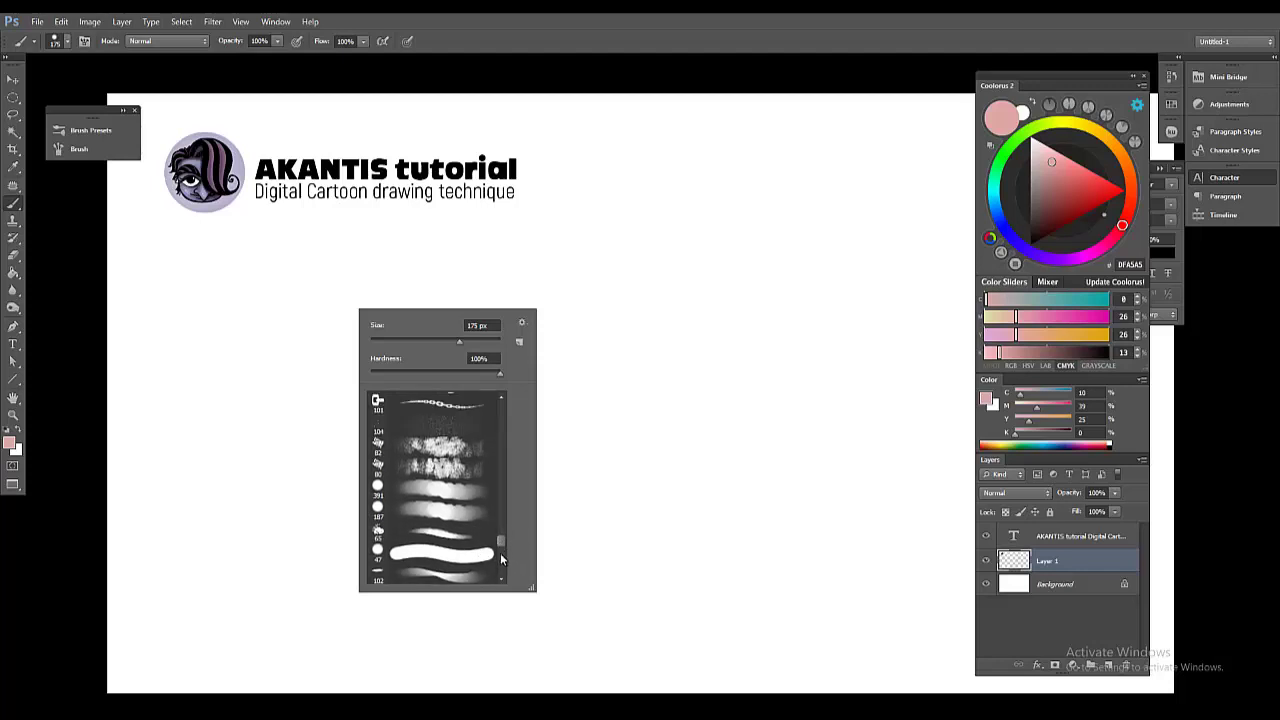
{"action": "scroll", "coordinate": [502, 560], "scroll_direction": "up", "scroll_amount": 15}
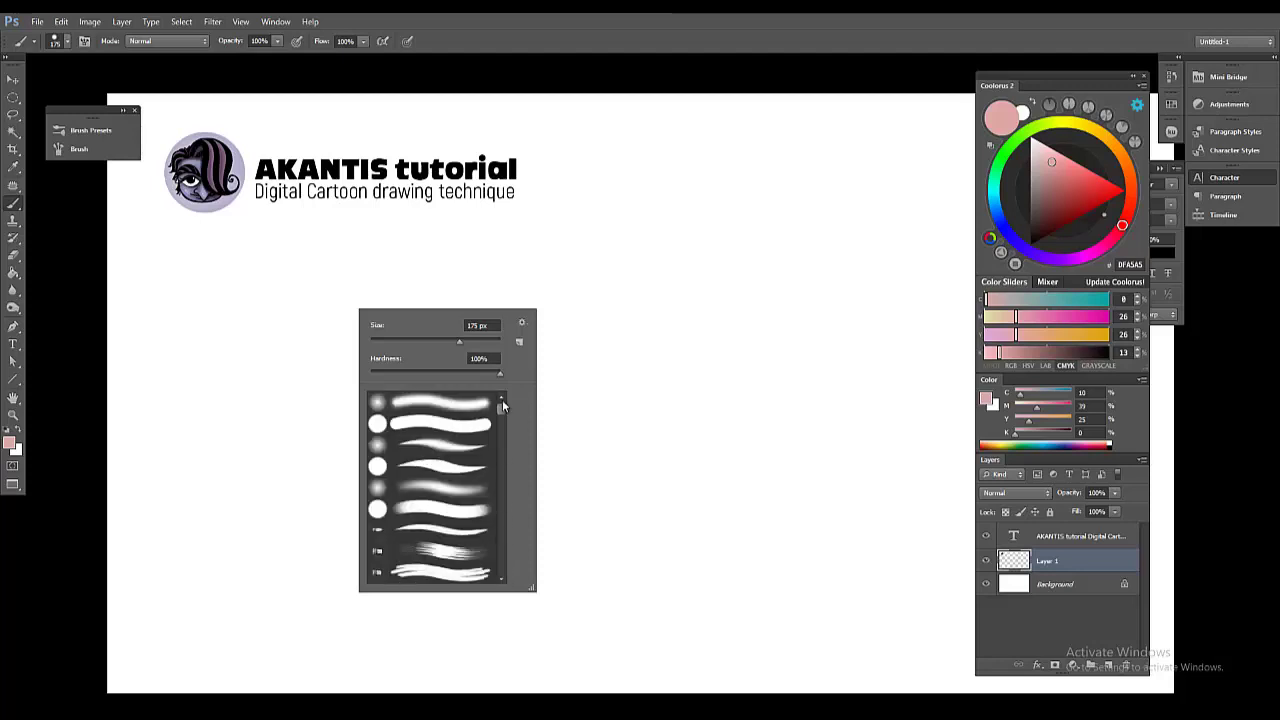
{"action": "left_click_drag", "start_coordinate": [503, 406], "coordinate": [503, 563]}
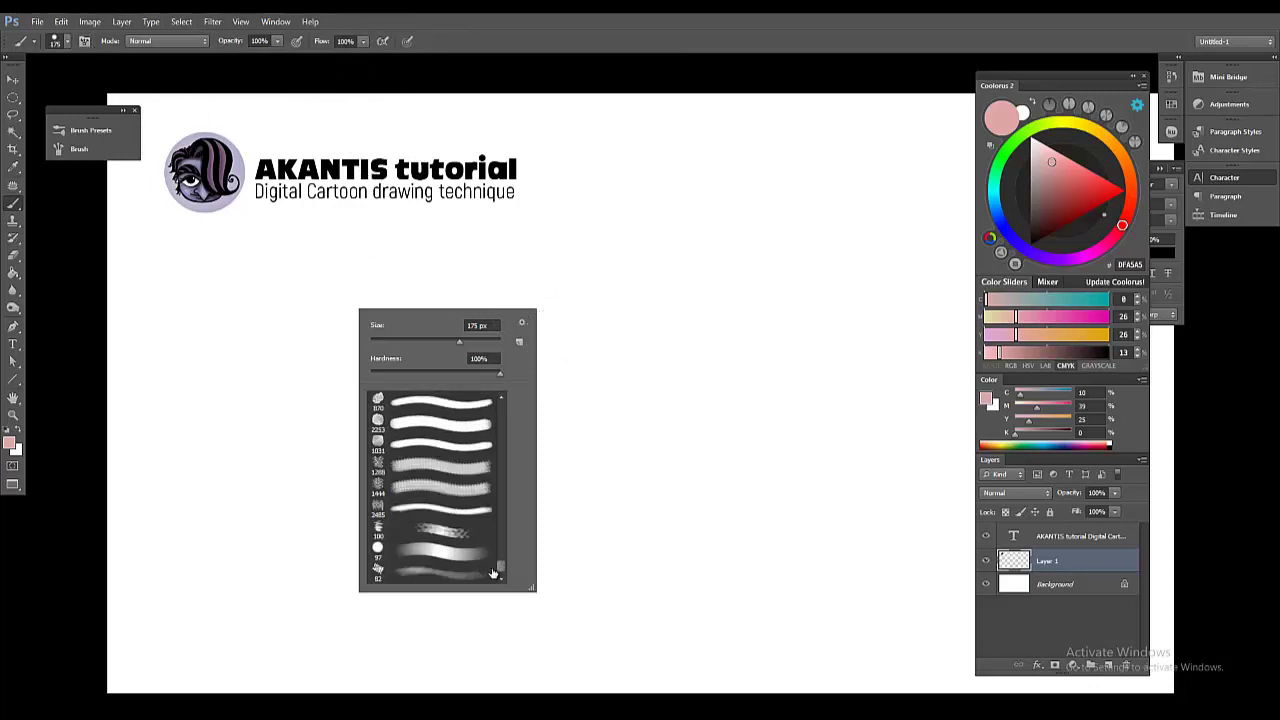
{"action": "left_click_drag", "start_coordinate": [501, 553], "coordinate": [505, 382]}
{"action": "left_click", "coordinate": [453, 428]}
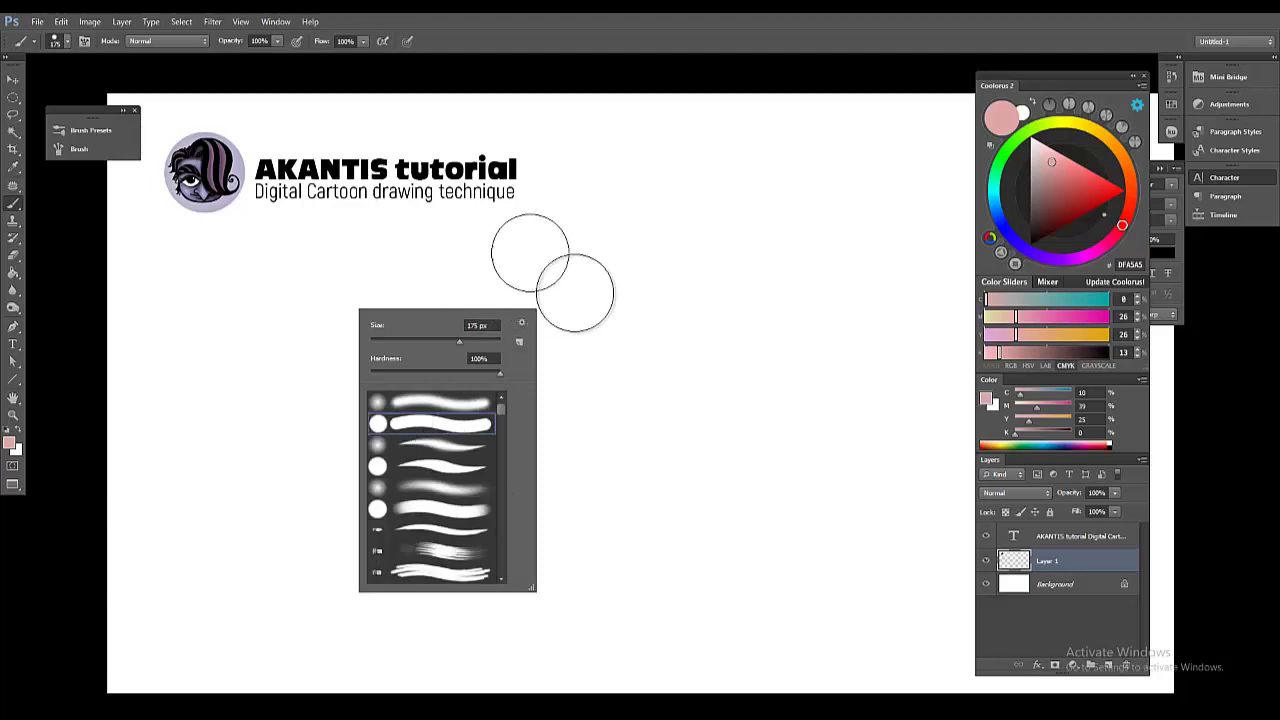
{"action": "left_click", "coordinate": [516, 250]}
{"action": "left_click", "coordinate": [516, 250]}
{"action": "key", "text": "ctrl+z"}
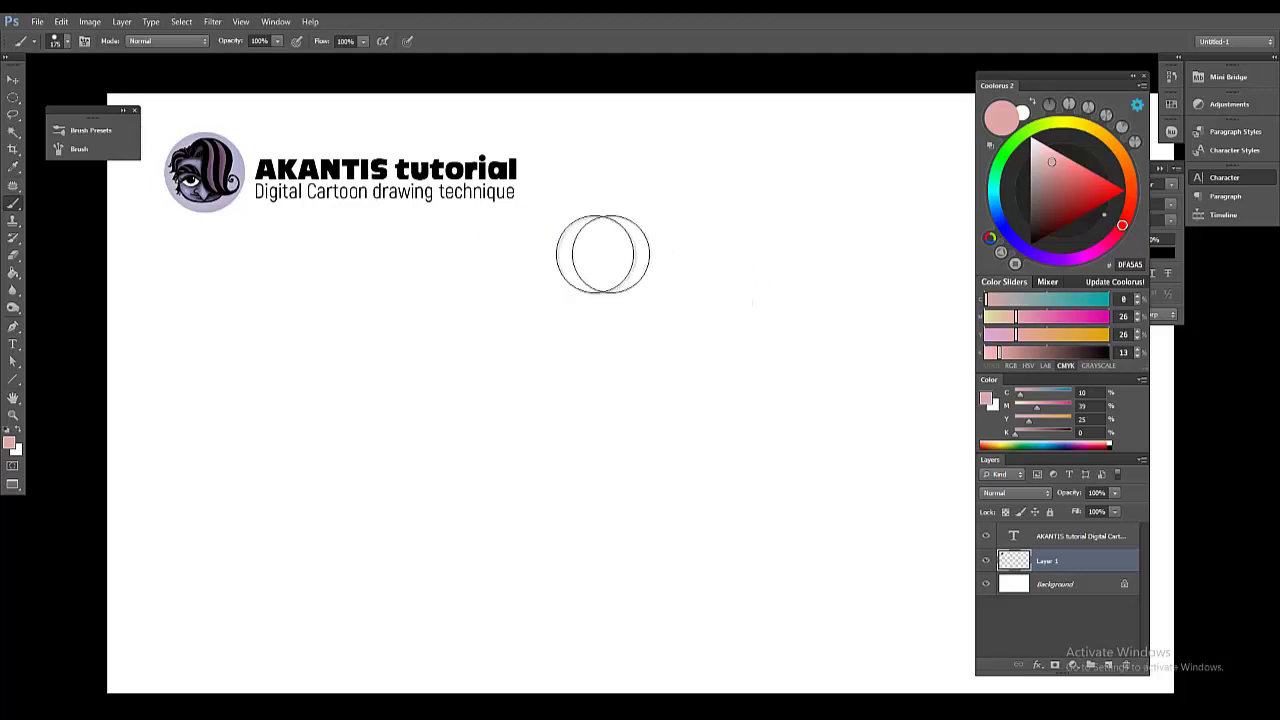
Display the brush tip shape settings, compare them with the brush presets, and place them beside the empty drawing area.
{"action": "left_click", "coordinate": [85, 42]}
{"action": "left_click", "coordinate": [86, 42]}
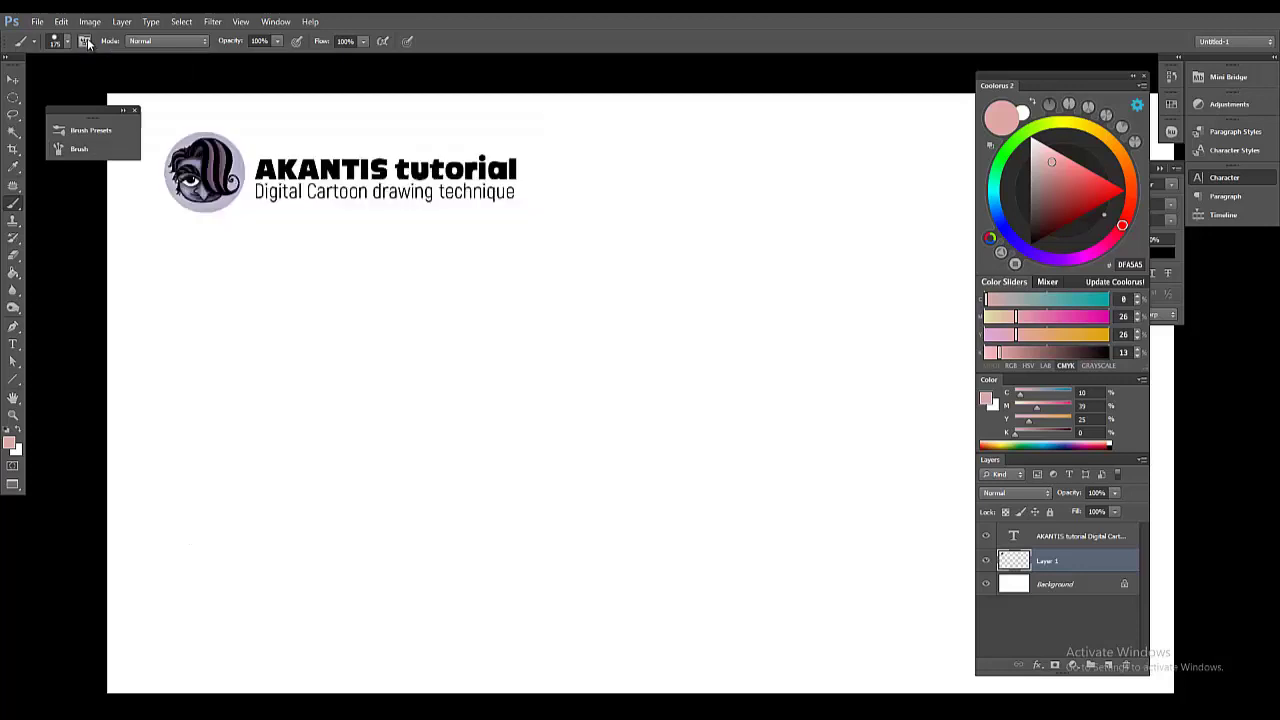
{"action": "left_click", "coordinate": [86, 42]}
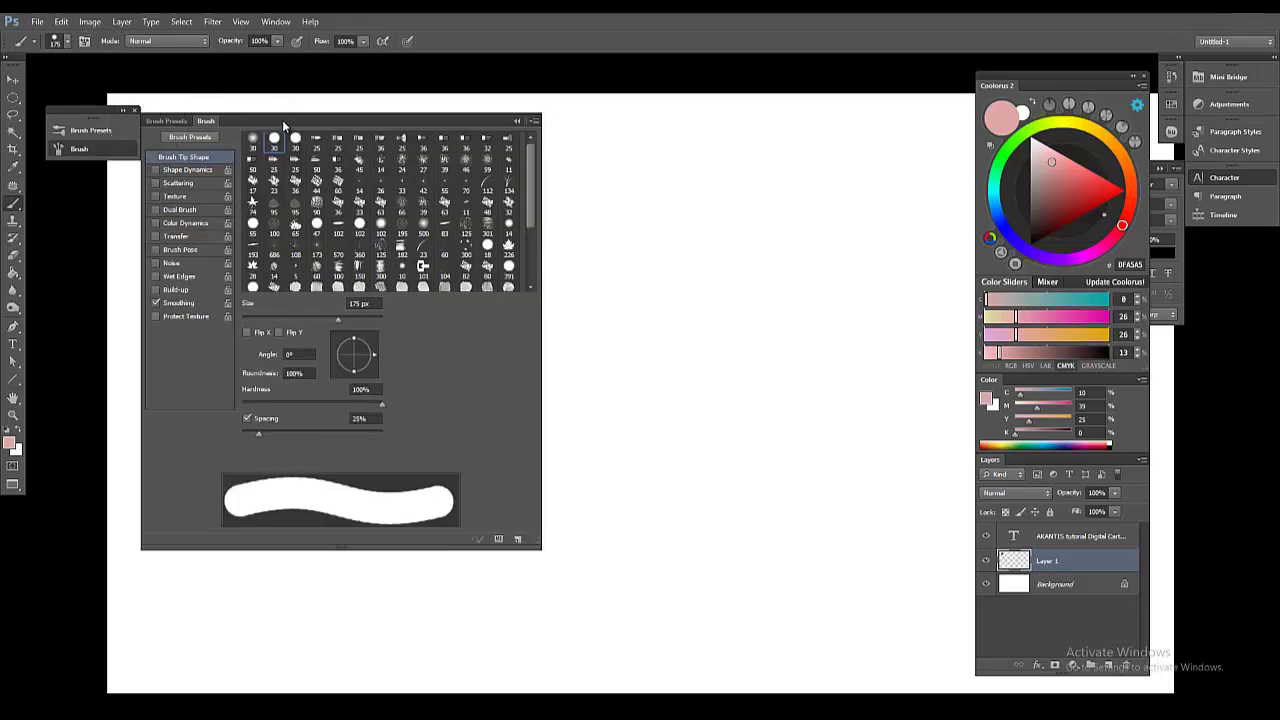
{"action": "left_click_drag", "start_coordinate": [355, 116], "coordinate": [569, 156]}
{"action": "left_click", "coordinate": [380, 160]}
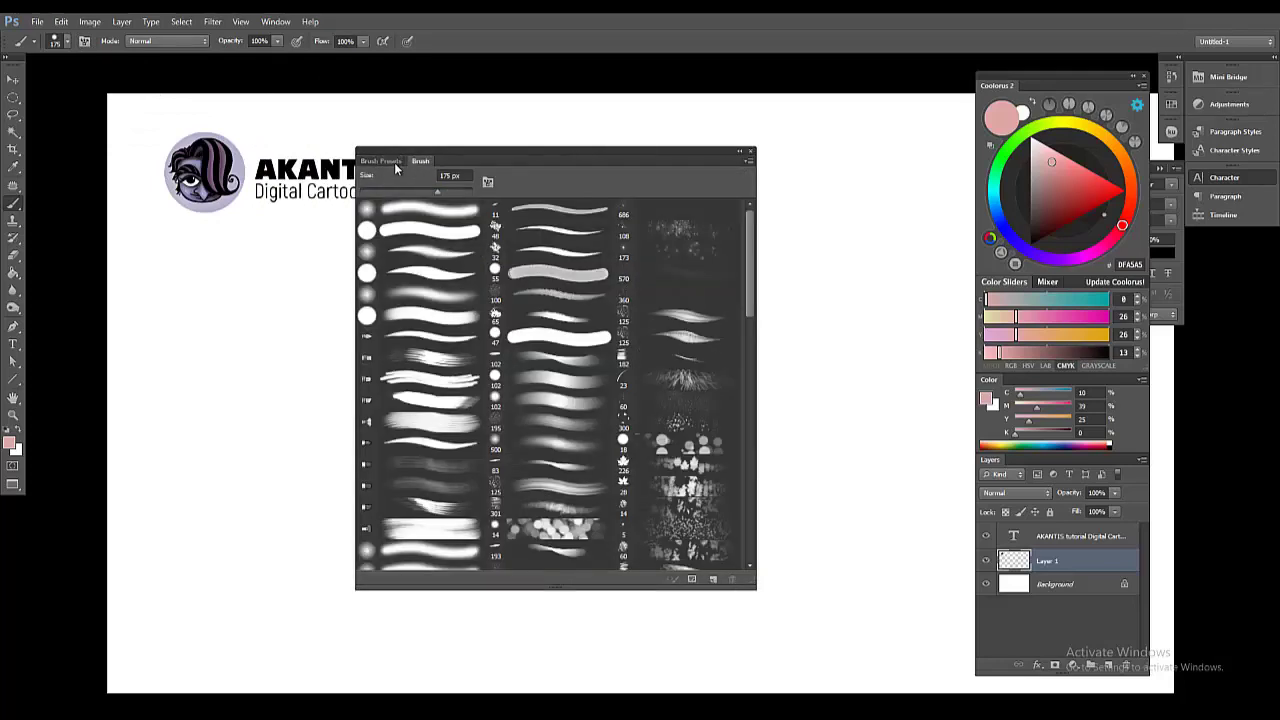
{"action": "left_click", "coordinate": [418, 162]}
{"action": "left_click", "coordinate": [382, 161]}
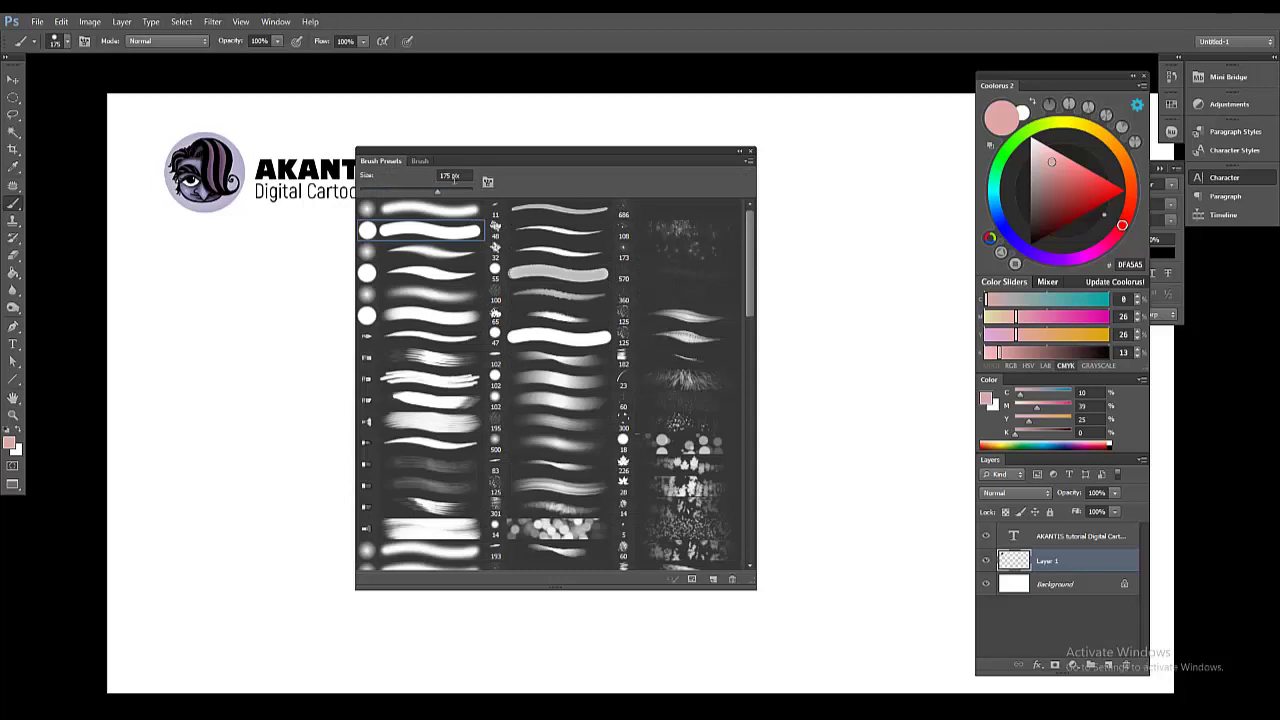
{"action": "left_click", "coordinate": [420, 162]}
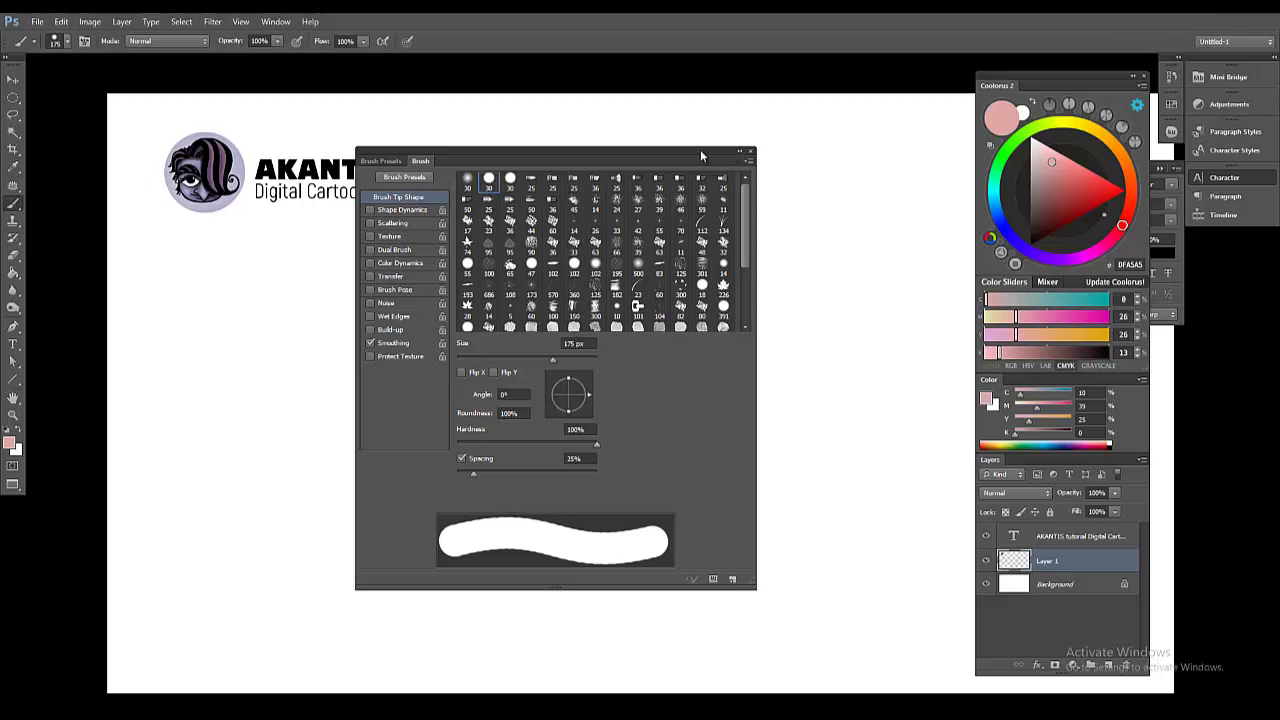
{"action": "mouse_move", "coordinate": [700, 149]}
{"action": "left_mouse_down"}
{"action": "mouse_move", "coordinate": [559, 161]}
{"action": "mouse_move", "coordinate": [496, 138]}
{"action": "left_mouse_up"}
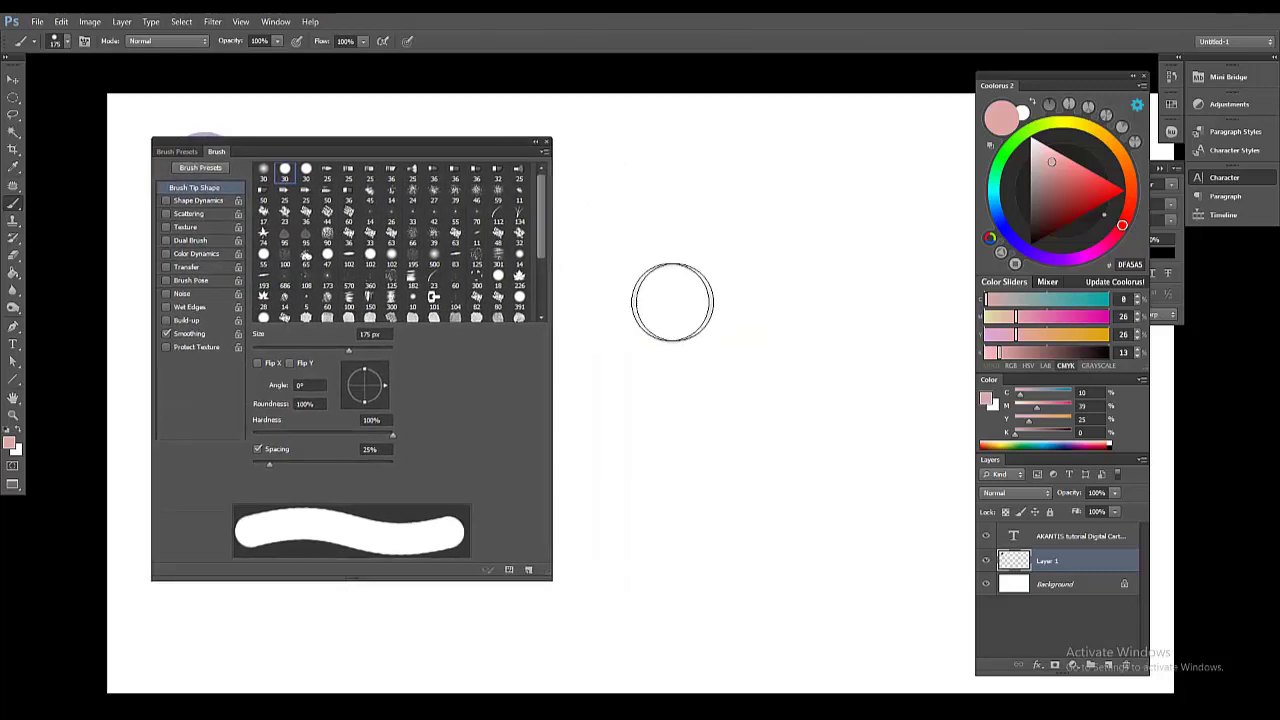
Paint a large round pink shape on Layer 1 and examine its scalloped edge up close.
{"action": "mouse_move", "coordinate": [655, 288]}
{"action": "left_mouse_down"}
{"action": "mouse_move", "coordinate": [713, 266]}
{"action": "mouse_move", "coordinate": [755, 276]}
{"action": "mouse_move", "coordinate": [778, 333]}
{"action": "mouse_move", "coordinate": [765, 366]}
{"action": "mouse_move", "coordinate": [731, 384]}
{"action": "mouse_move", "coordinate": [663, 362]}
{"action": "mouse_move", "coordinate": [668, 315]}
{"action": "mouse_move", "coordinate": [709, 324]}
{"action": "mouse_move", "coordinate": [729, 251]}
{"action": "left_mouse_up"}
{"action": "scroll", "coordinate": [709, 252], "scroll_direction": "up", "scroll_amount": 2}
{"action": "scroll", "coordinate": [709, 252], "scroll_direction": "up", "scroll_amount": 2}
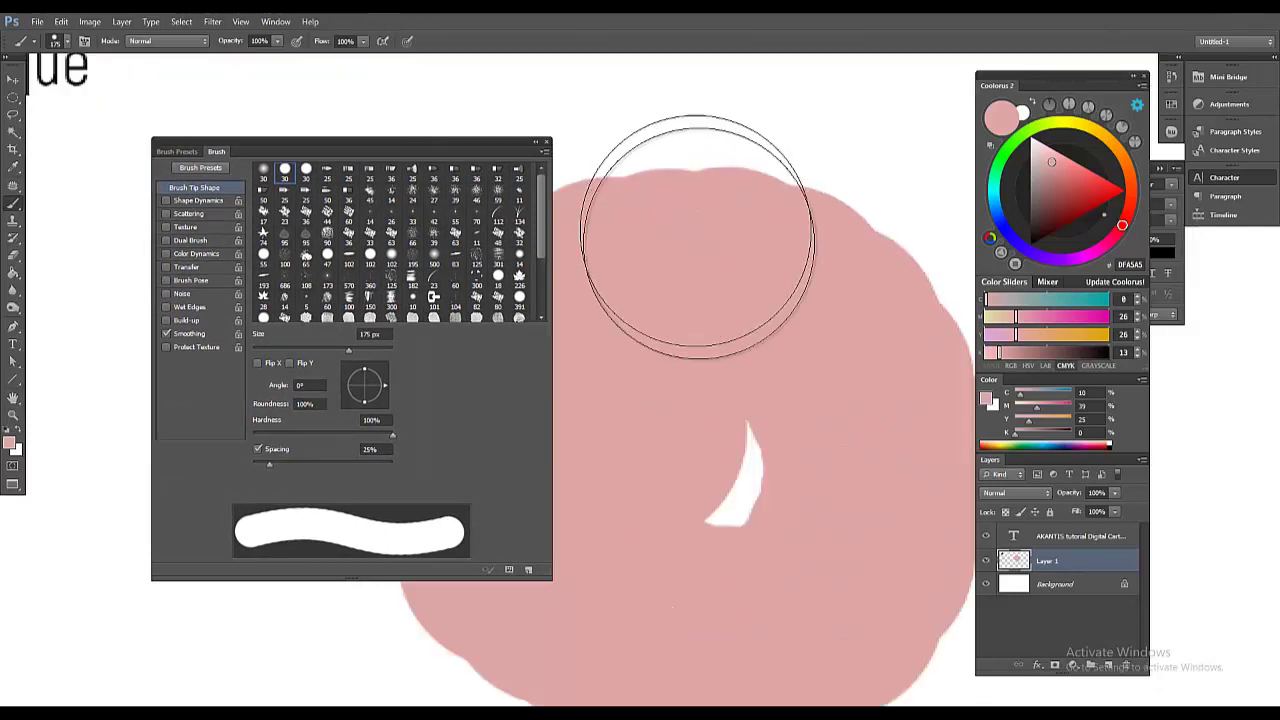
Change the painting color to dark red AA3535 and reduce the brush size to 70 px.
{"action": "left_click_drag", "start_coordinate": [1090, 204], "coordinate": [1073, 197]}
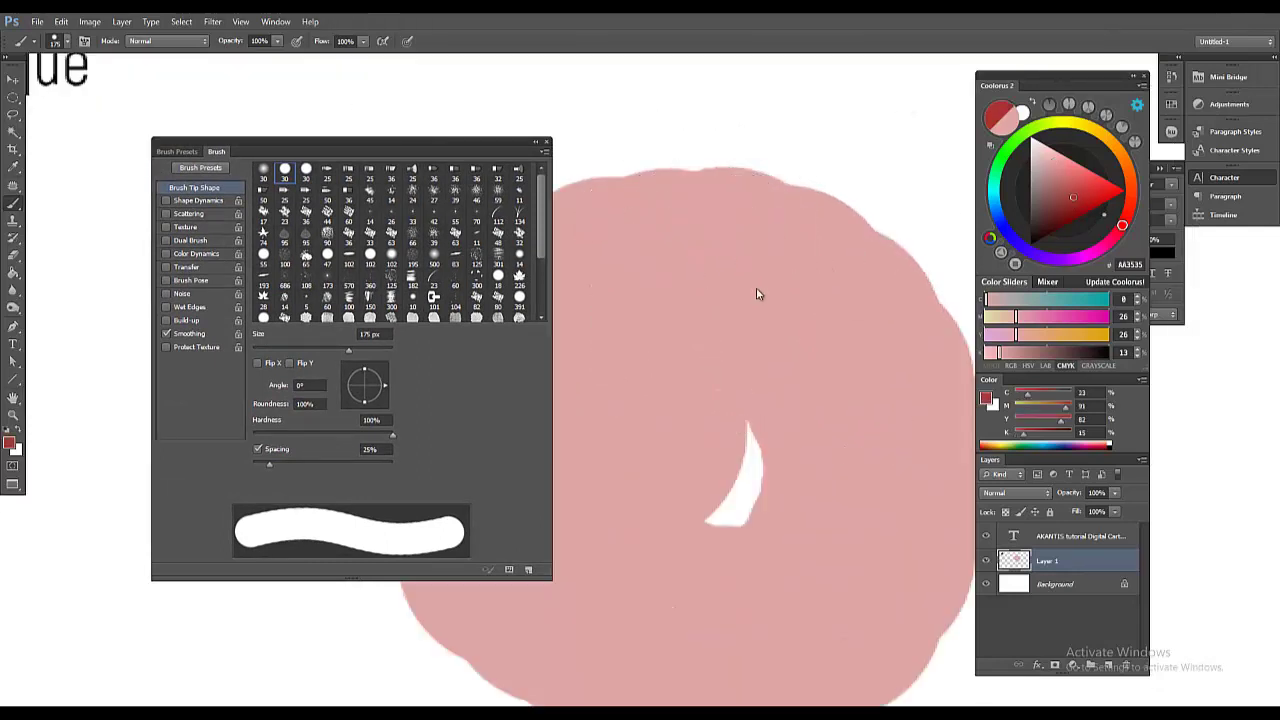
{"action": "key", "text": "ctrl+z"}
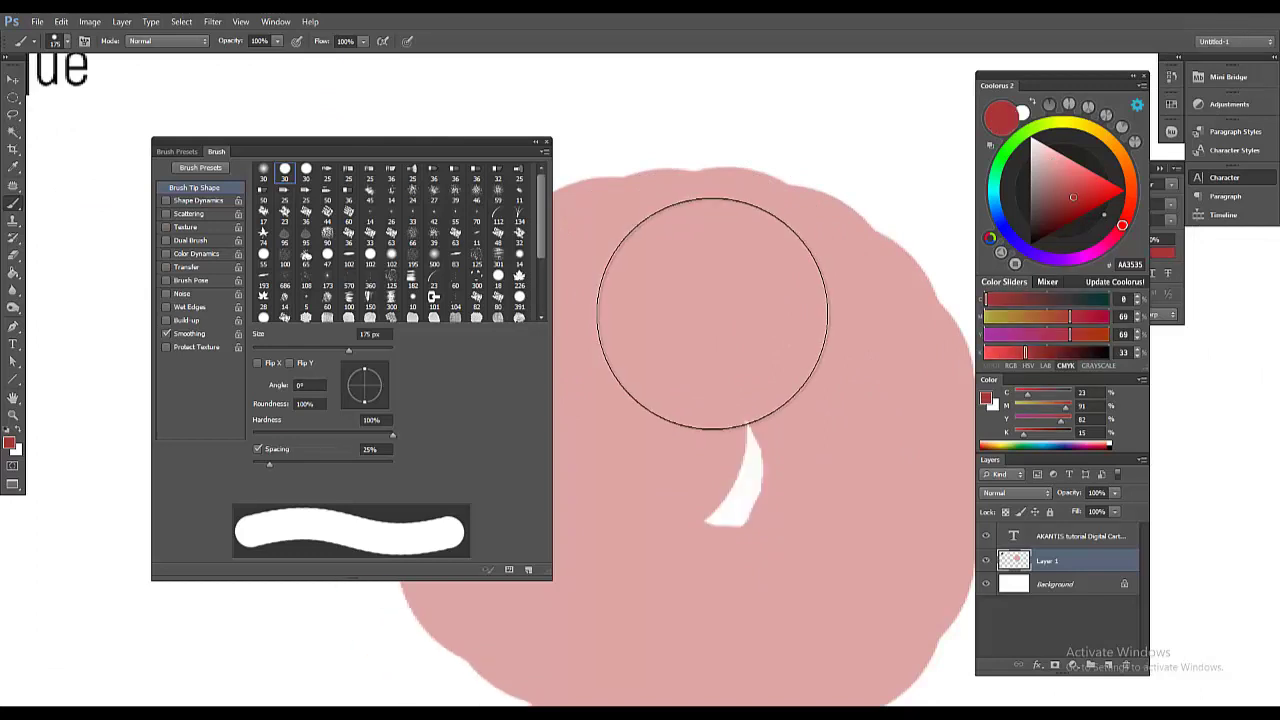
{"action": "key", "text": "bracketleft"}
{"action": "key", "text": "bracketleft"}
{"action": "key", "text": "bracketleft"}
{"action": "key", "text": "bracketleft"}
{"action": "key", "text": "bracketleft"}
{"action": "key", "text": "bracketleft"}
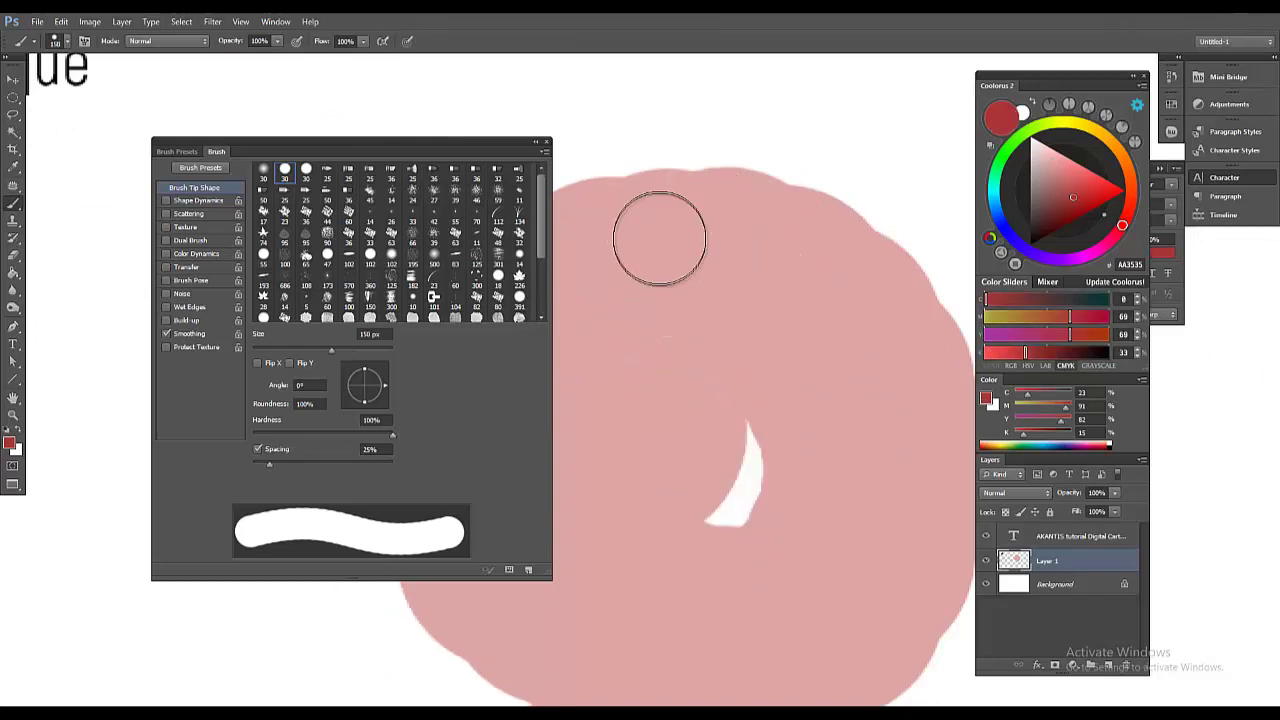
{"action": "left_click_drag", "start_coordinate": [700, 212], "coordinate": [754, 222]}
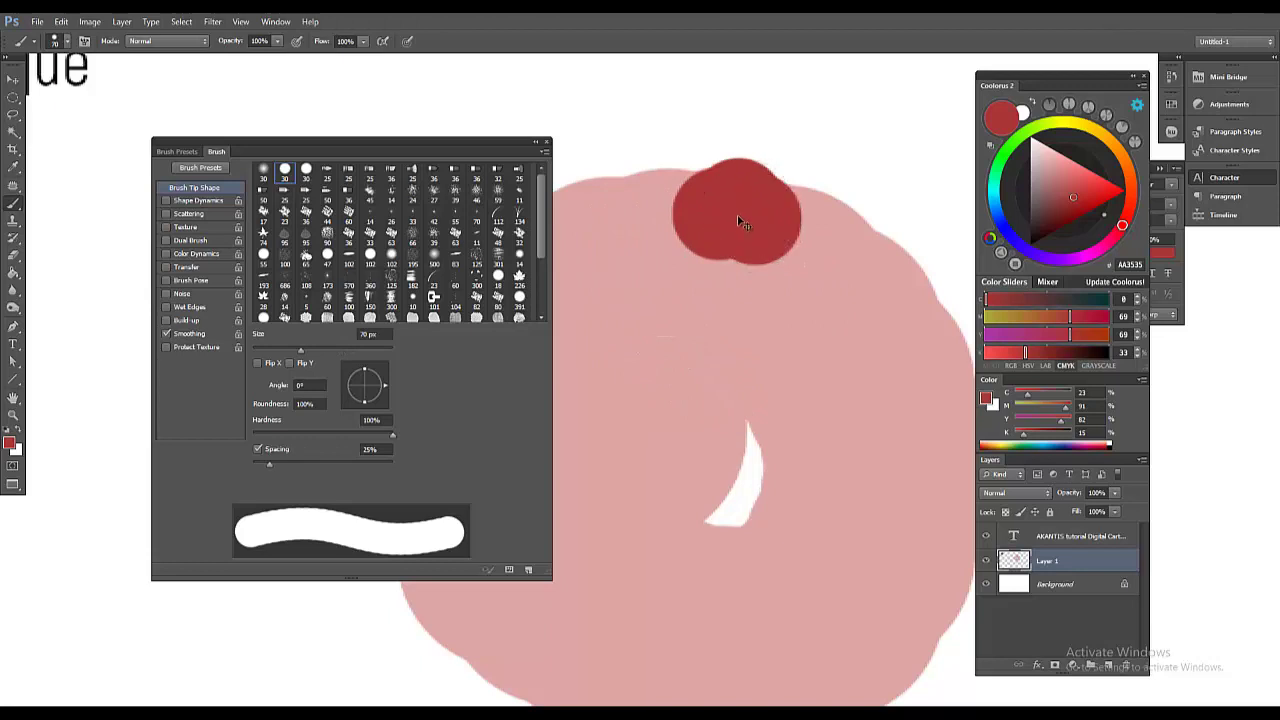
{"action": "key", "text": "ctrl+z"}
{"action": "left_click", "coordinate": [741, 217]}
{"action": "key", "text": "ctrl+z"}
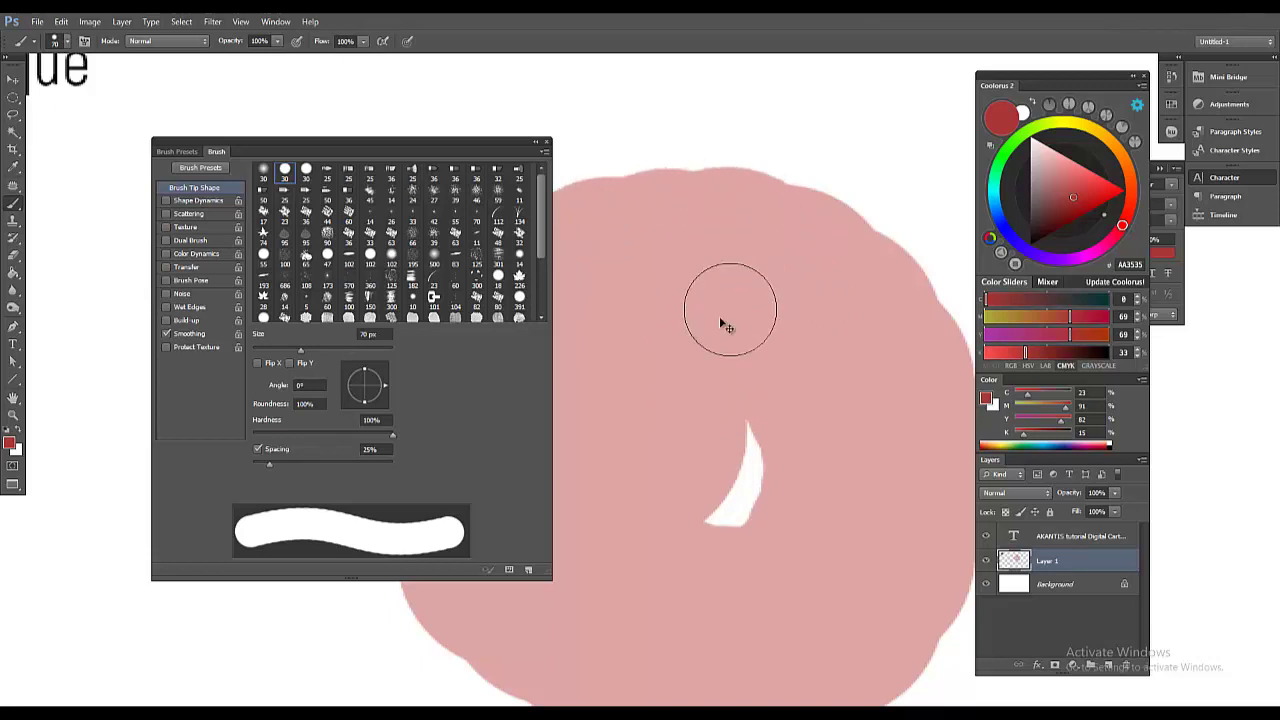
Set the brush spacing to 29% and paint a curved dark red stroke across one side of the pink shape.
{"action": "scroll", "coordinate": [729, 323], "scroll_direction": "down", "scroll_amount": 3}
{"action": "left_click_drag", "start_coordinate": [680, 337], "coordinate": [731, 334]}
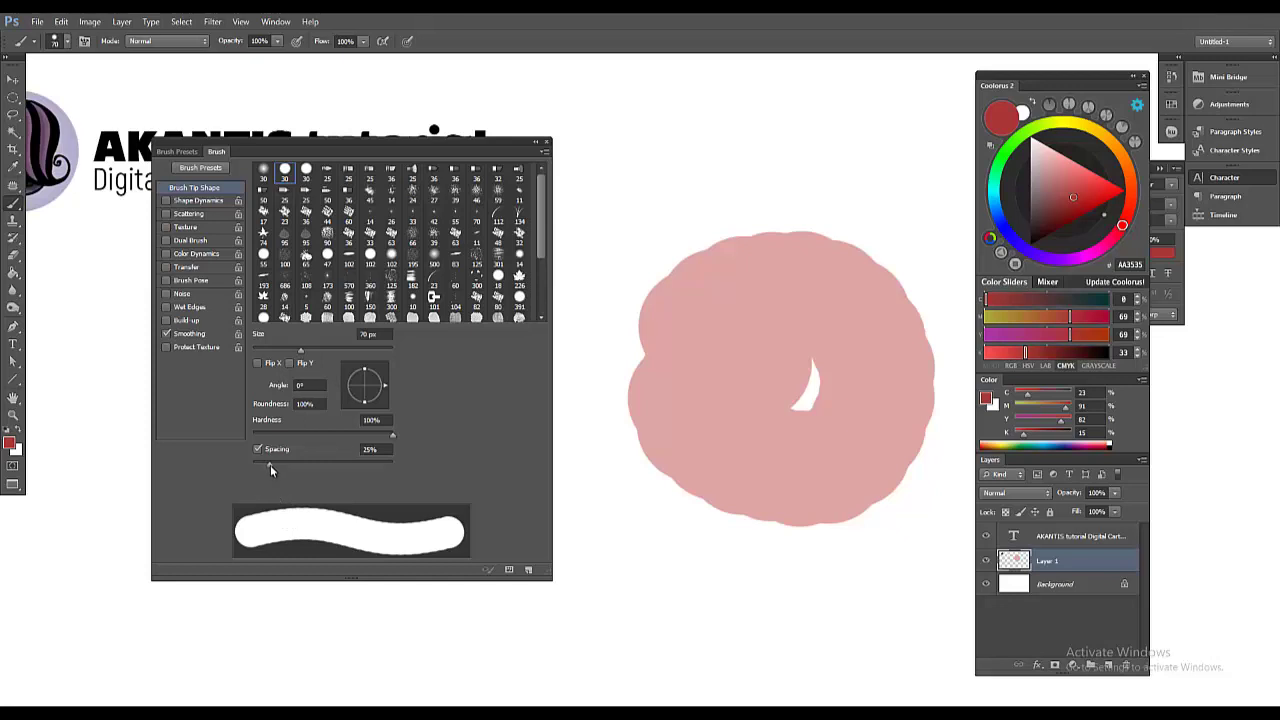
{"action": "mouse_move", "coordinate": [270, 465]}
{"action": "left_mouse_down"}
{"action": "mouse_move", "coordinate": [349, 467]}
{"action": "mouse_move", "coordinate": [304, 465]}
{"action": "left_mouse_up"}
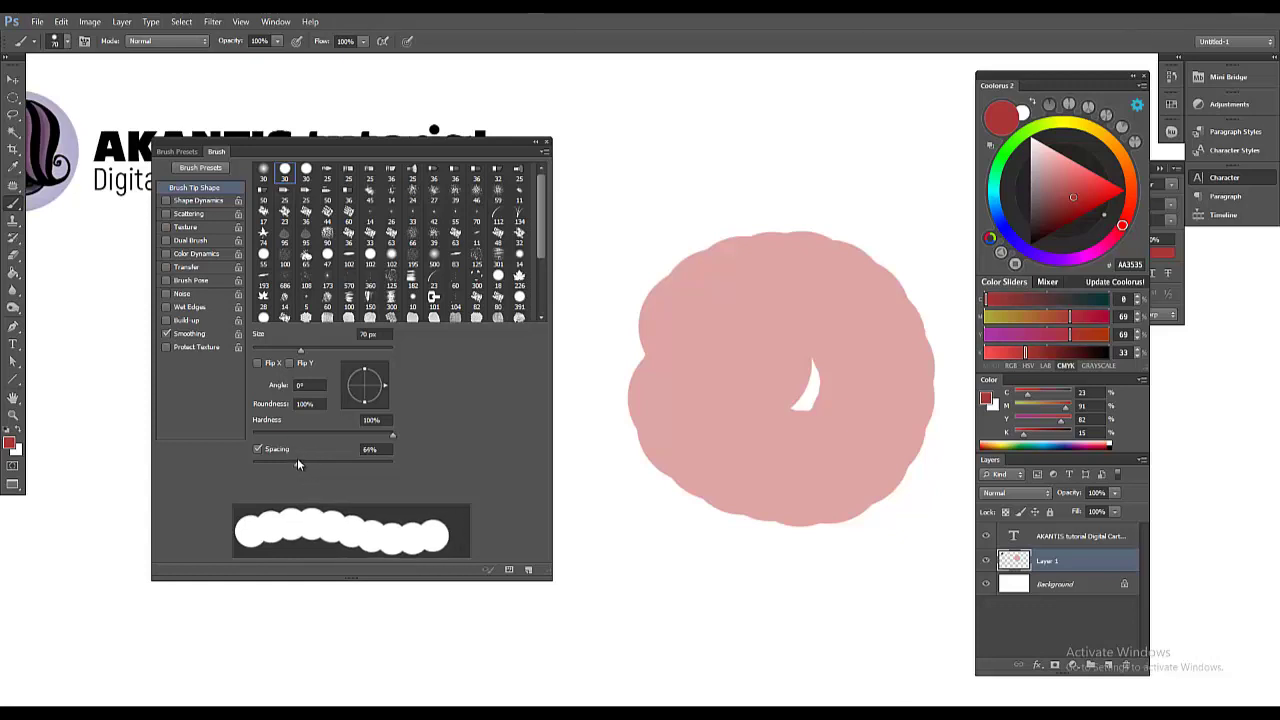
{"action": "mouse_move", "coordinate": [297, 464]}
{"action": "left_mouse_down"}
{"action": "mouse_move", "coordinate": [362, 468]}
{"action": "mouse_move", "coordinate": [275, 465]}
{"action": "left_mouse_up"}
{"action": "left_click", "coordinate": [612, 217]}
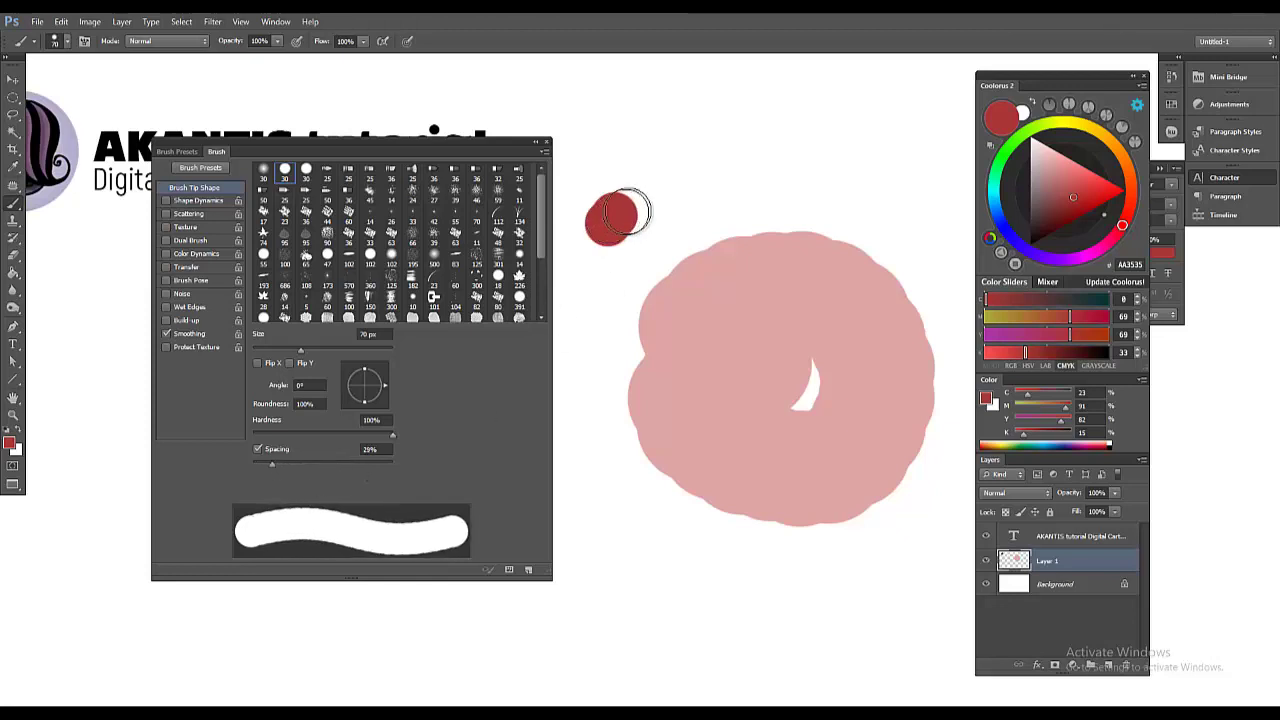
{"action": "mouse_move", "coordinate": [627, 211]}
{"action": "left_mouse_down"}
{"action": "mouse_move", "coordinate": [662, 198]}
{"action": "mouse_move", "coordinate": [717, 206]}
{"action": "mouse_move", "coordinate": [735, 244]}
{"action": "mouse_move", "coordinate": [709, 297]}
{"action": "mouse_move", "coordinate": [625, 372]}
{"action": "mouse_move", "coordinate": [617, 405]}
{"action": "mouse_move", "coordinate": [632, 482]}
{"action": "left_mouse_up"}
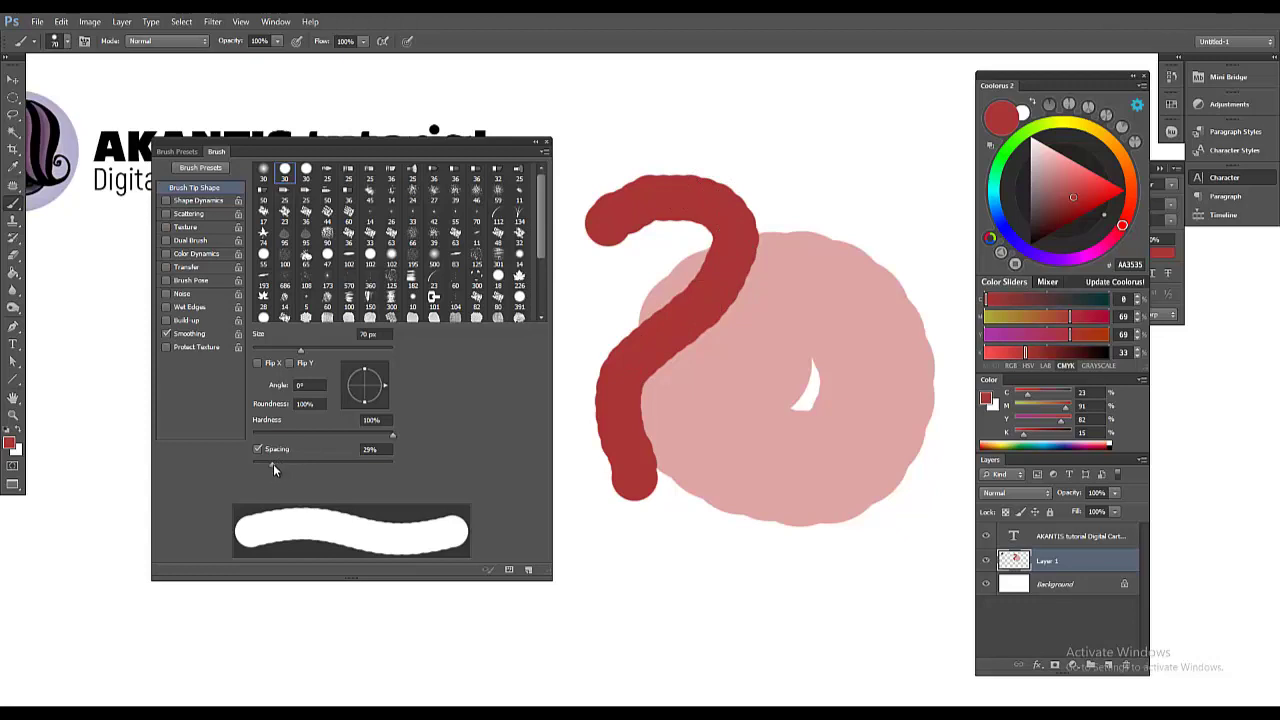
Set the brush spacing to 1% and paint a large filled dark red circle on the white area beside the pink shape.
{"action": "left_click_drag", "start_coordinate": [274, 465], "coordinate": [241, 463]}
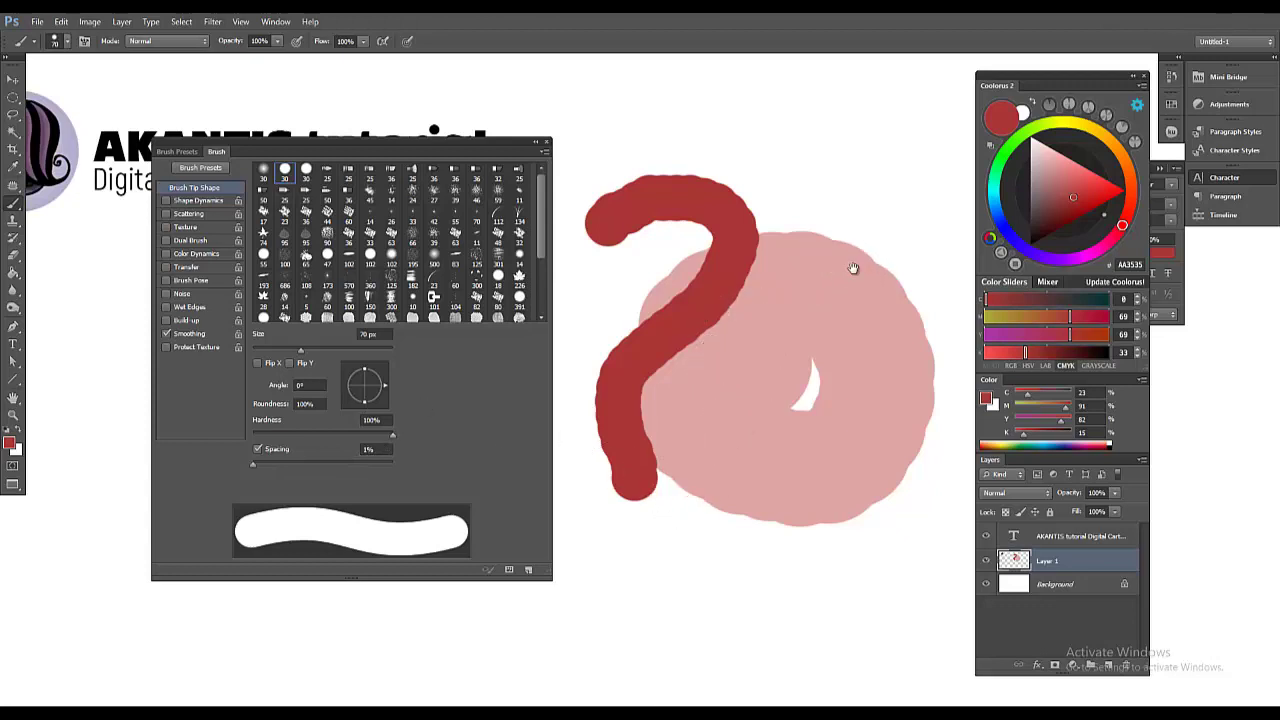
{"action": "left_click_drag", "start_coordinate": [851, 266], "coordinate": [685, 308]}
{"action": "mouse_move", "coordinate": [700, 248]}
{"action": "left_mouse_down"}
{"action": "mouse_move", "coordinate": [777, 271]}
{"action": "mouse_move", "coordinate": [817, 400]}
{"action": "mouse_move", "coordinate": [664, 330]}
{"action": "mouse_move", "coordinate": [751, 400]}
{"action": "mouse_move", "coordinate": [737, 330]}
{"action": "mouse_move", "coordinate": [800, 372]}
{"action": "left_mouse_up"}
{"action": "scroll", "coordinate": [690, 313], "scroll_direction": "up", "scroll_amount": 3}
{"action": "mouse_move", "coordinate": [700, 386]}
{"action": "left_mouse_down"}
{"action": "mouse_move", "coordinate": [863, 298]}
{"action": "mouse_move", "coordinate": [708, 426]}
{"action": "mouse_move", "coordinate": [686, 286]}
{"action": "mouse_move", "coordinate": [755, 365]}
{"action": "left_mouse_up"}
{"action": "scroll", "coordinate": [763, 368], "scroll_direction": "down", "scroll_amount": 4}
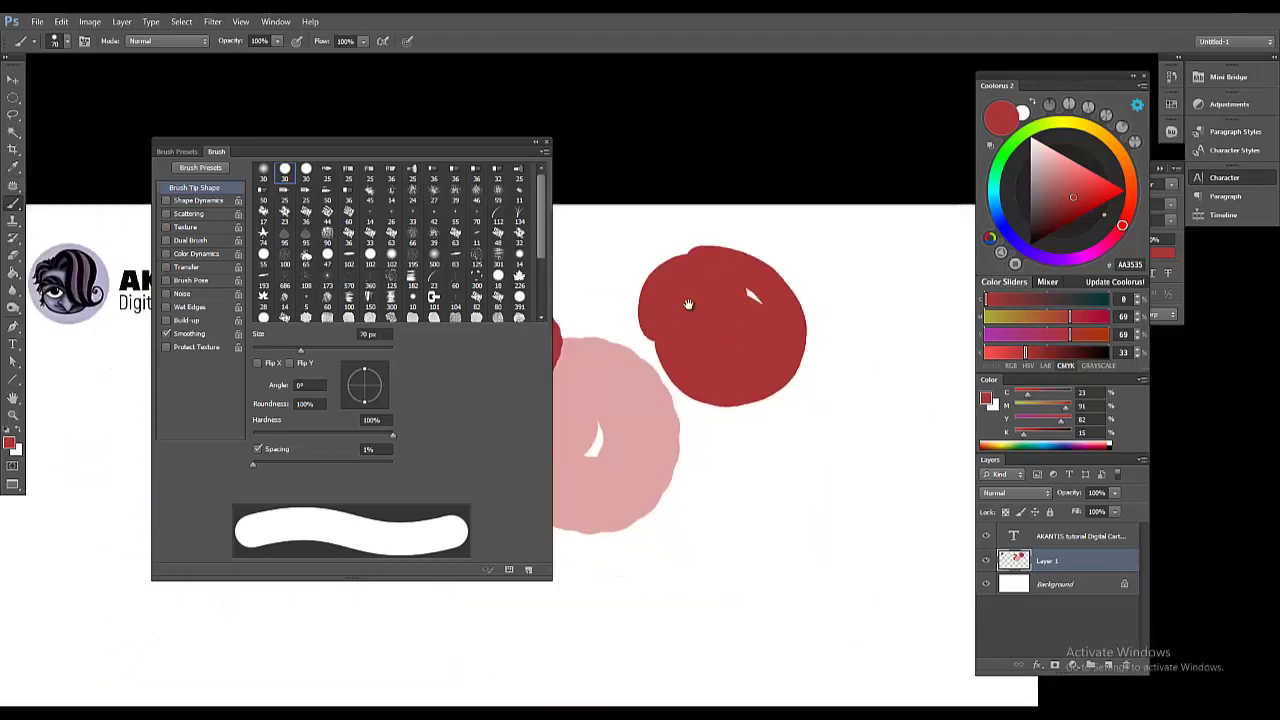
Paint two smaller filled dark red circles, one under the large red circle and one below the curved stroke.
{"action": "mouse_move", "coordinate": [695, 412]}
{"action": "left_mouse_down"}
{"action": "mouse_move", "coordinate": [786, 418]}
{"action": "mouse_move", "coordinate": [737, 423]}
{"action": "mouse_move", "coordinate": [852, 406]}
{"action": "left_mouse_up"}
{"action": "mouse_move", "coordinate": [777, 428]}
{"action": "left_mouse_down"}
{"action": "mouse_move", "coordinate": [732, 425]}
{"action": "mouse_move", "coordinate": [785, 434]}
{"action": "left_mouse_up"}
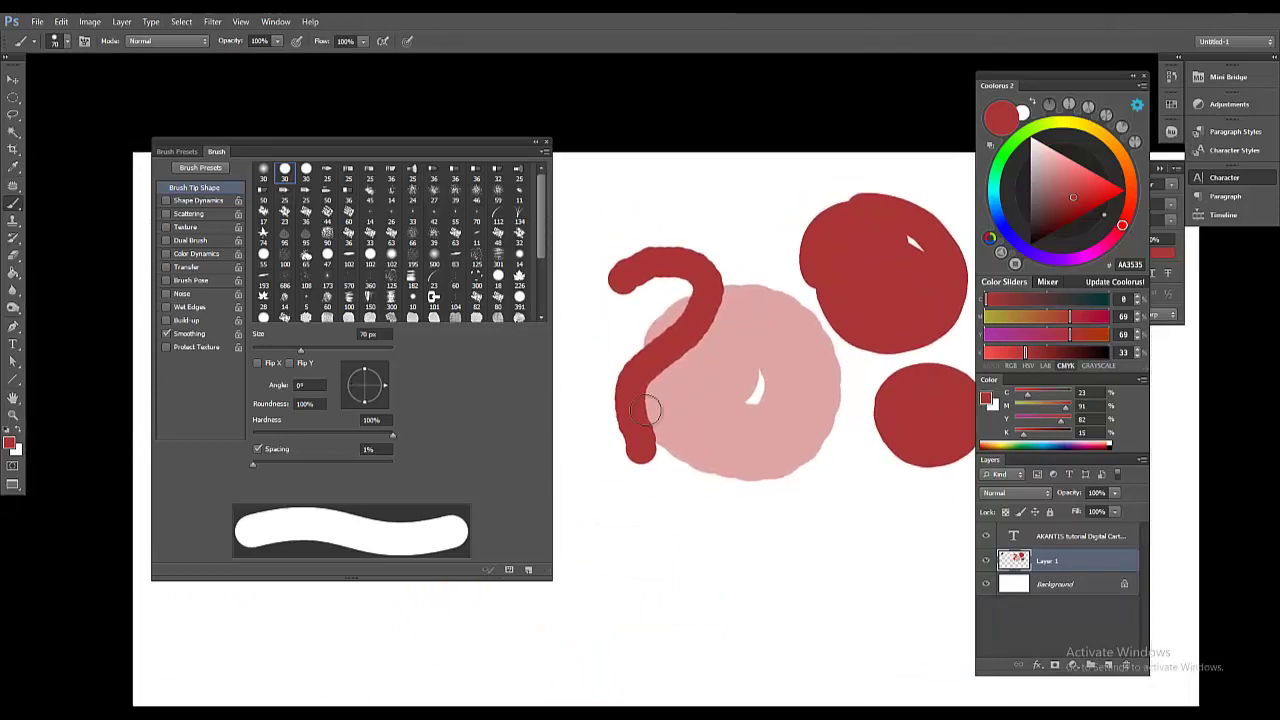
{"action": "left_click_drag", "start_coordinate": [723, 503], "coordinate": [800, 383]}
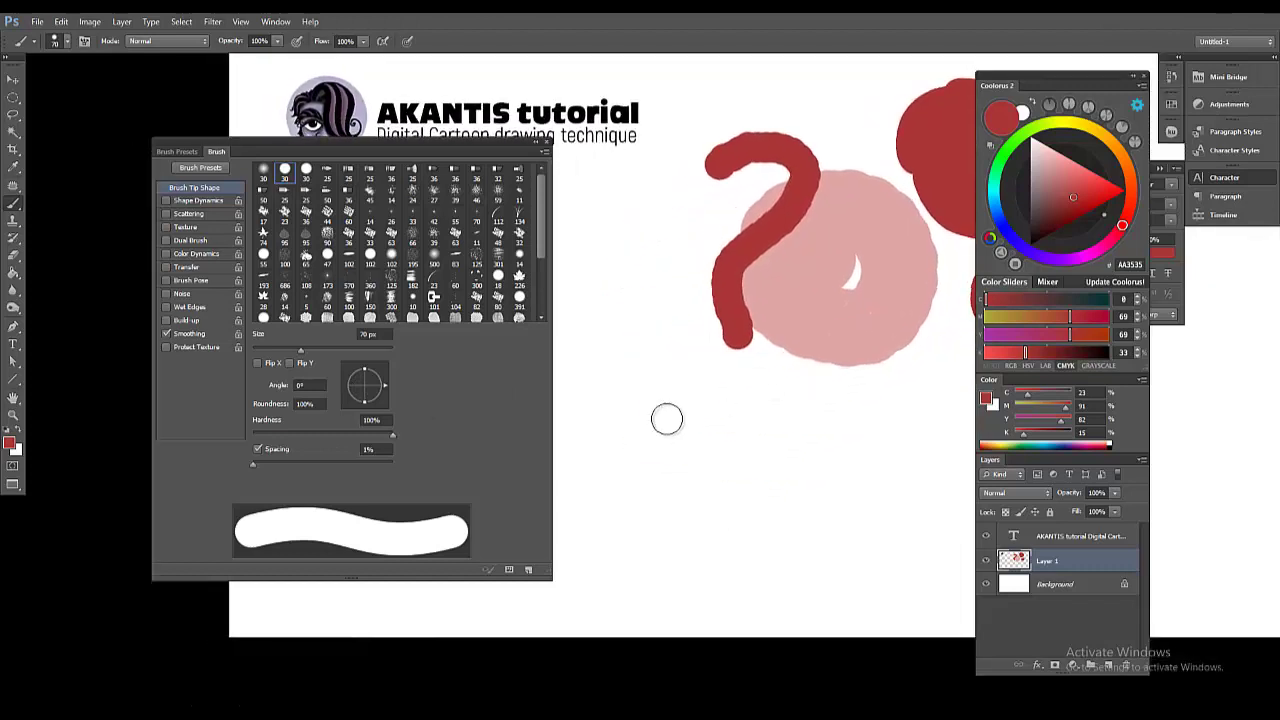
{"action": "mouse_move", "coordinate": [667, 419]}
{"action": "left_mouse_down"}
{"action": "mouse_move", "coordinate": [645, 425]}
{"action": "mouse_move", "coordinate": [660, 425]}
{"action": "left_mouse_up"}
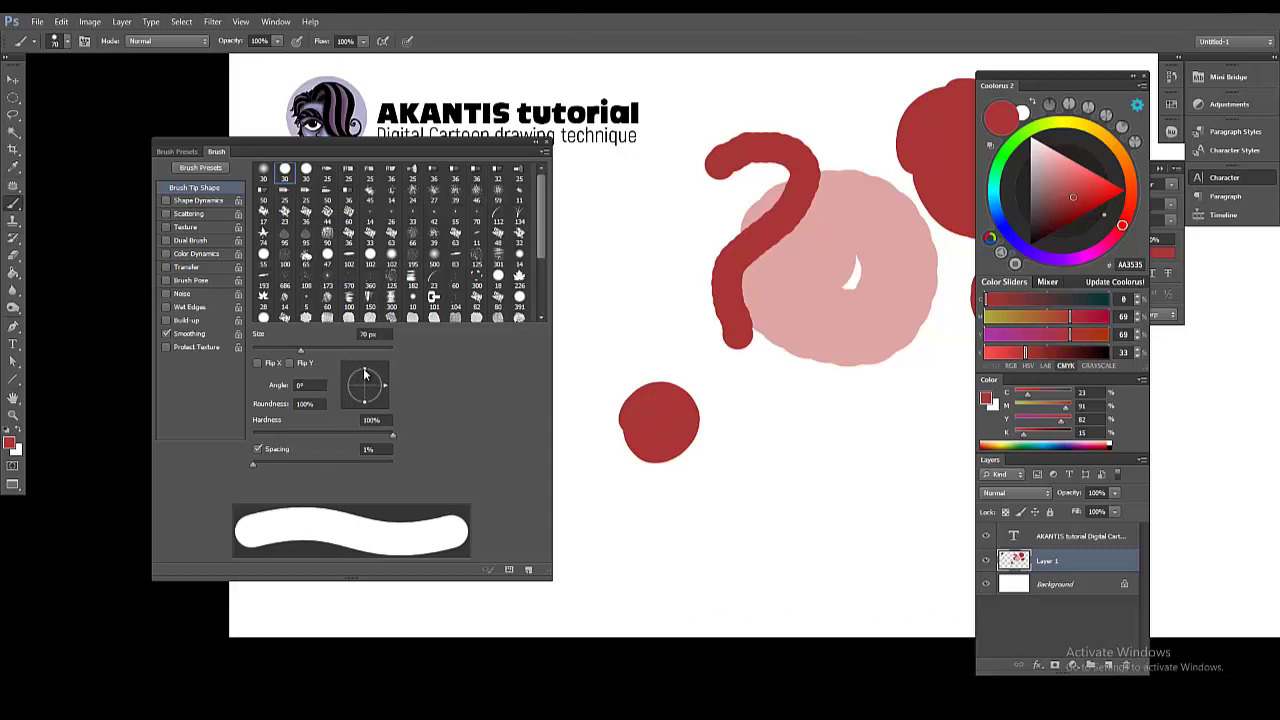
Flatten the brush tip to 24% roundness at a 4° angle and paint calligraphic looping strokes below the pink shape.
{"action": "mouse_move", "coordinate": [374, 378]}
{"action": "left_mouse_down"}
{"action": "mouse_move", "coordinate": [390, 390]}
{"action": "mouse_move", "coordinate": [380, 380]}
{"action": "left_mouse_up"}
{"action": "left_click_drag", "start_coordinate": [356, 378], "coordinate": [386, 384]}
{"action": "left_click_drag", "start_coordinate": [709, 255], "coordinate": [615, 195]}
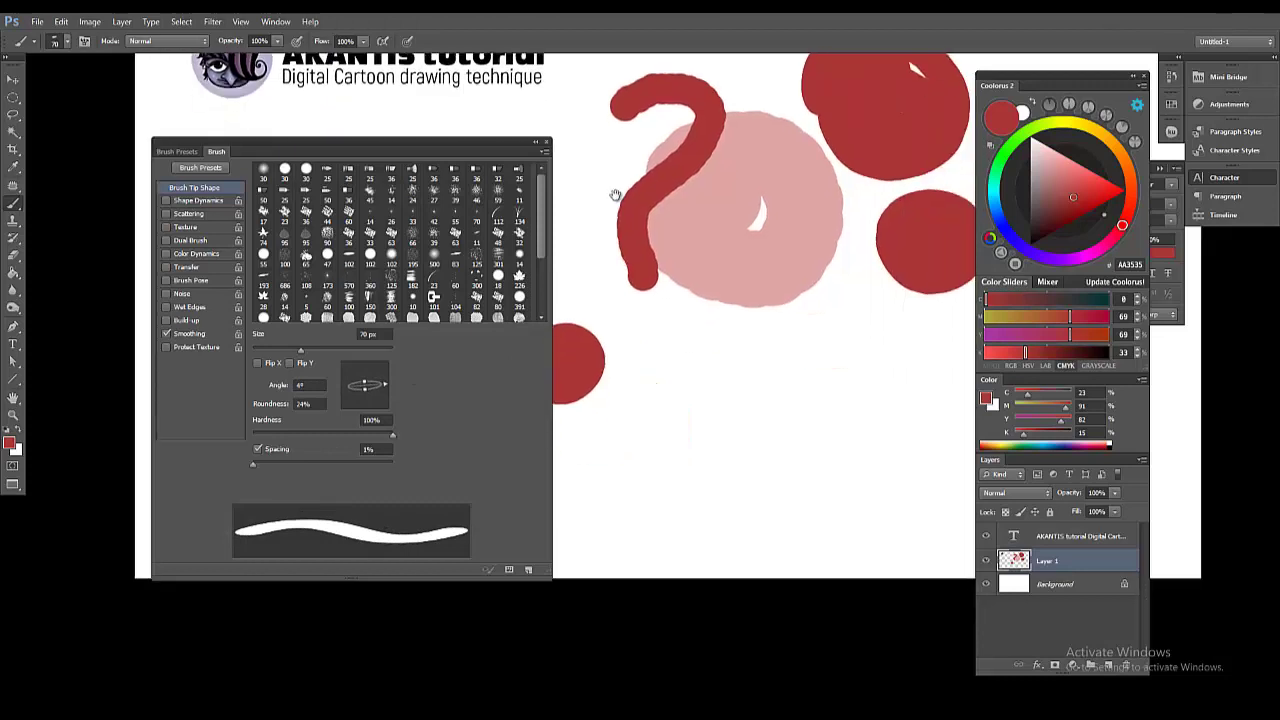
{"action": "mouse_move", "coordinate": [625, 392]}
{"action": "left_mouse_down"}
{"action": "mouse_move", "coordinate": [709, 355]}
{"action": "mouse_move", "coordinate": [750, 359]}
{"action": "mouse_move", "coordinate": [703, 434]}
{"action": "mouse_move", "coordinate": [673, 405]}
{"action": "mouse_move", "coordinate": [790, 412]}
{"action": "mouse_move", "coordinate": [835, 386]}
{"action": "mouse_move", "coordinate": [712, 474]}
{"action": "mouse_move", "coordinate": [848, 450]}
{"action": "mouse_move", "coordinate": [893, 408]}
{"action": "mouse_move", "coordinate": [843, 477]}
{"action": "mouse_move", "coordinate": [890, 465]}
{"action": "left_mouse_up"}
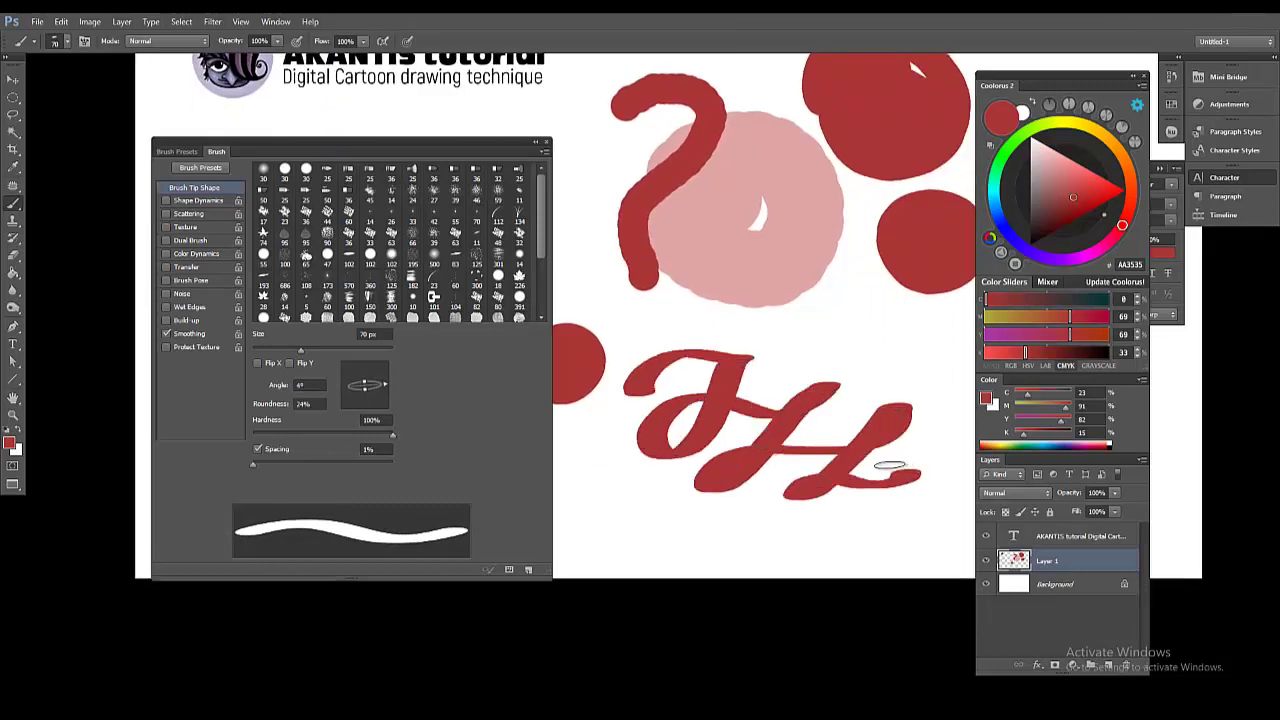
Set the brush tip to a 51° angle and 48% roundness, and preview Flip Y before switching it off again.
{"action": "left_click_drag", "start_coordinate": [734, 391], "coordinate": [784, 413]}
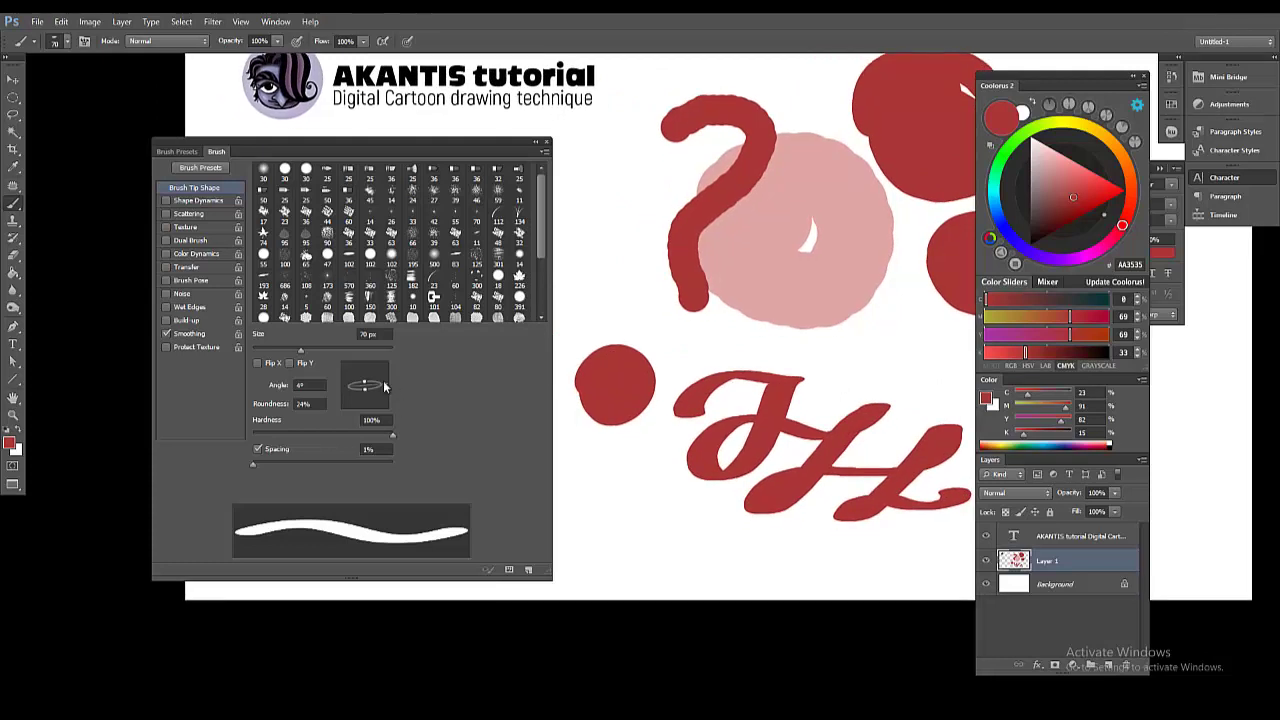
{"action": "mouse_move", "coordinate": [364, 384]}
{"action": "left_mouse_down"}
{"action": "mouse_move", "coordinate": [358, 372]}
{"action": "mouse_move", "coordinate": [369, 383]}
{"action": "left_mouse_up"}
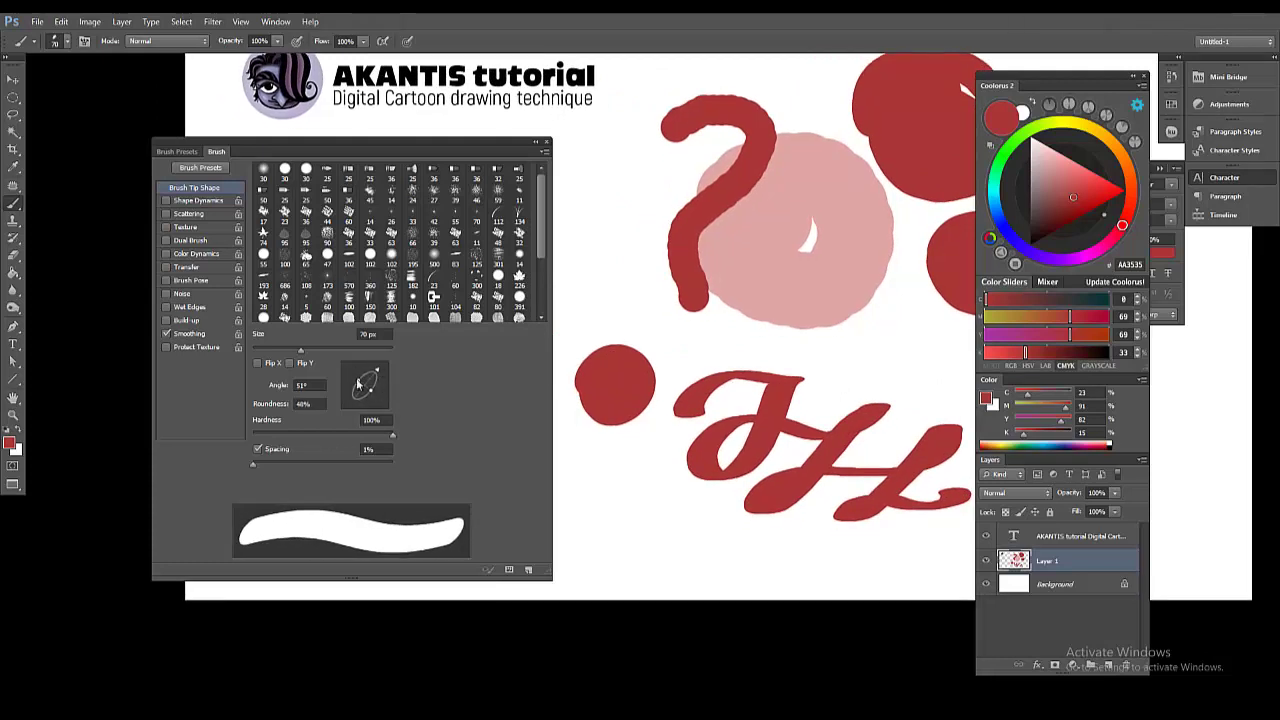
{"action": "left_click", "coordinate": [290, 364]}
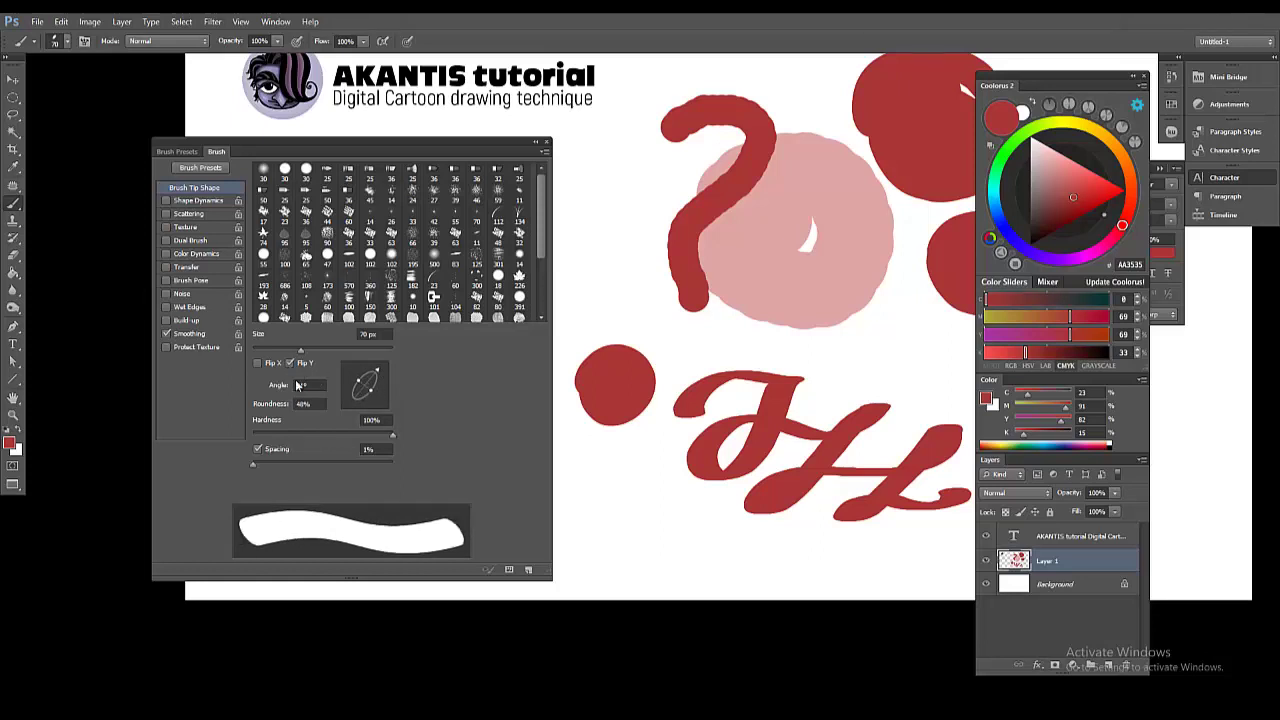
{"action": "left_click", "coordinate": [290, 364]}
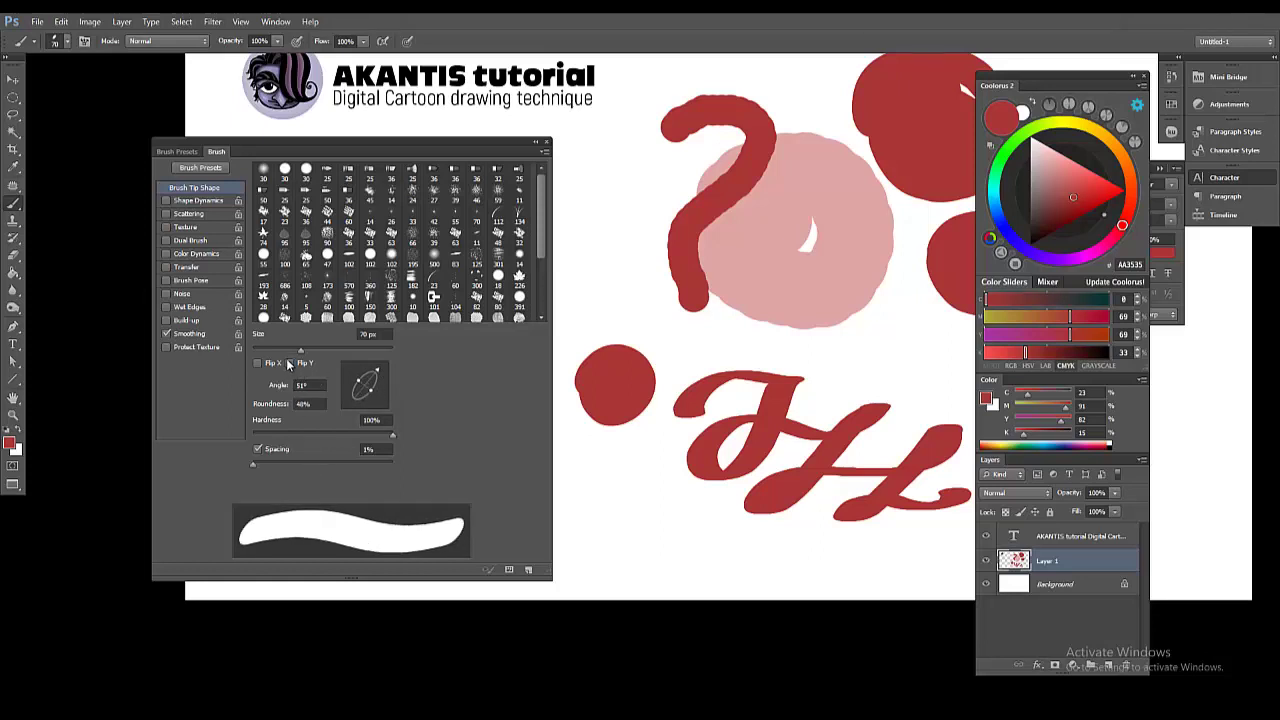
Check Flip Y once more and restore the brush tip to 100% roundness.
{"action": "left_click", "coordinate": [290, 364]}
{"action": "left_click", "coordinate": [290, 364]}
{"action": "left_click_drag", "start_coordinate": [372, 394], "coordinate": [387, 404]}
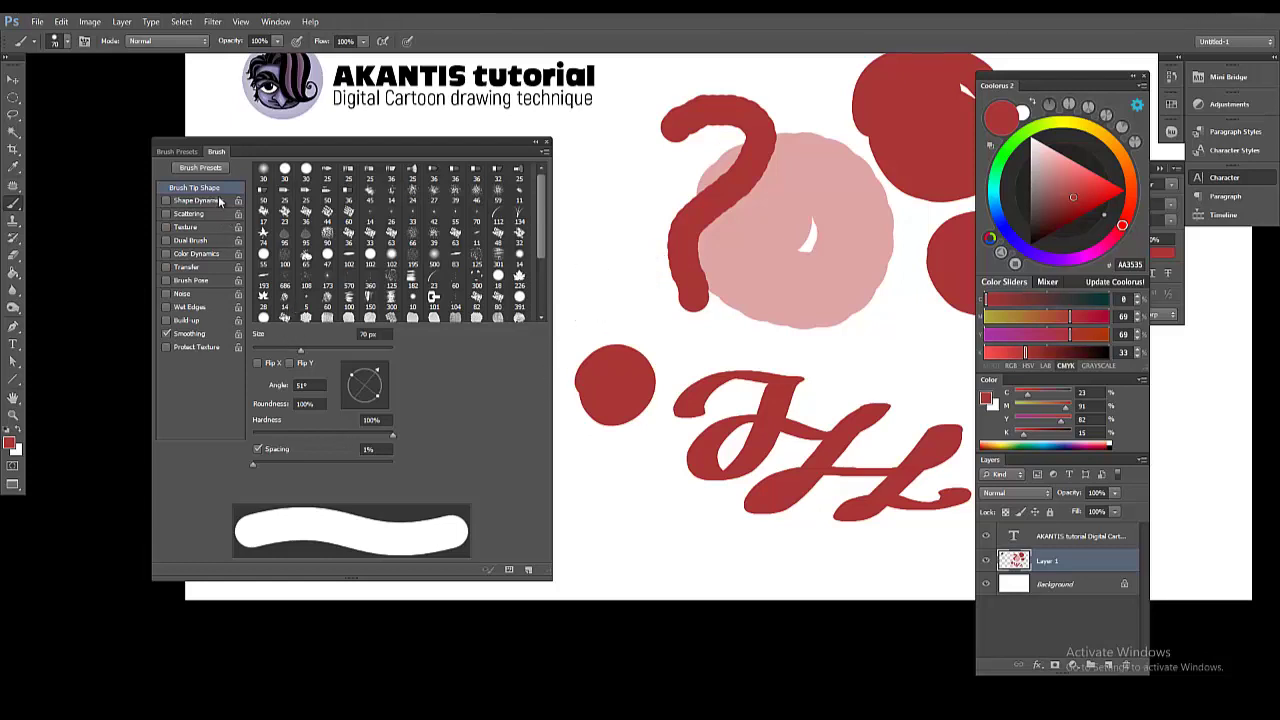
Try the round tip with test dabs above the small red circle and undo them.
{"action": "mouse_move", "coordinate": [610, 172]}
{"action": "left_mouse_down"}
{"action": "mouse_move", "coordinate": [589, 202]}
{"action": "mouse_move", "coordinate": [620, 213]}
{"action": "left_mouse_up"}
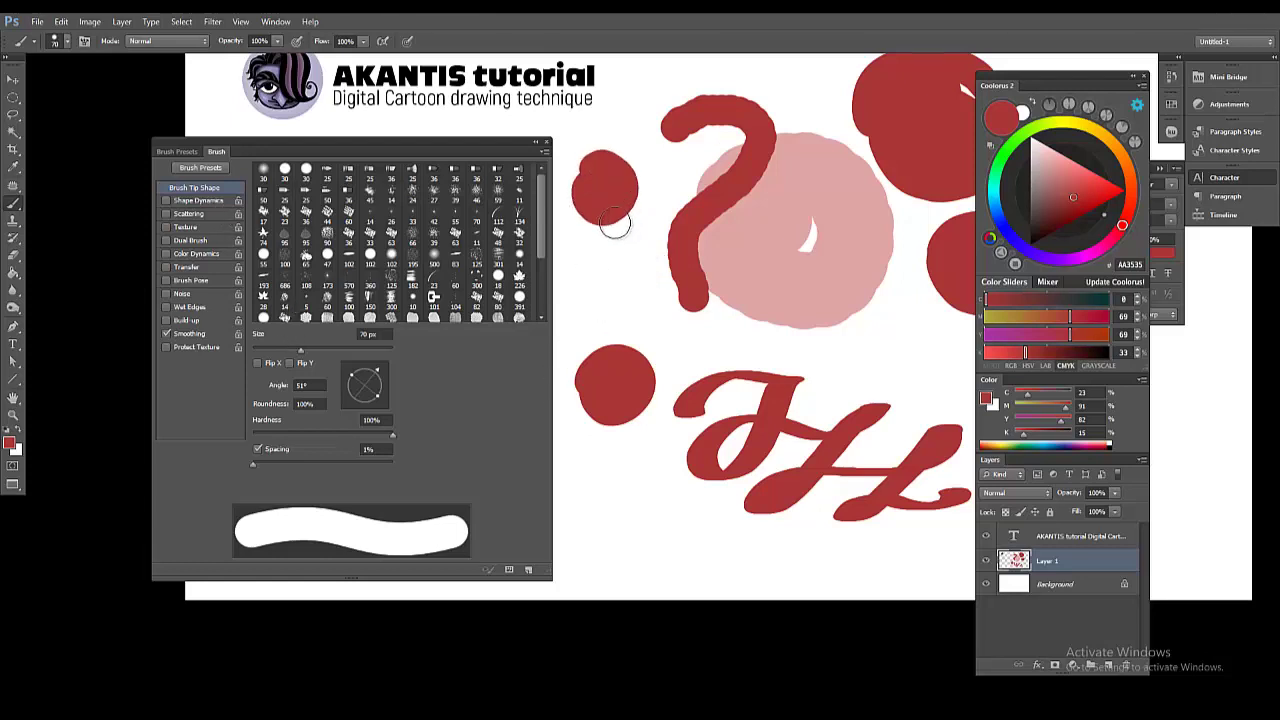
{"action": "key", "text": "ctrl+z"}
{"action": "left_click", "coordinate": [610, 260]}
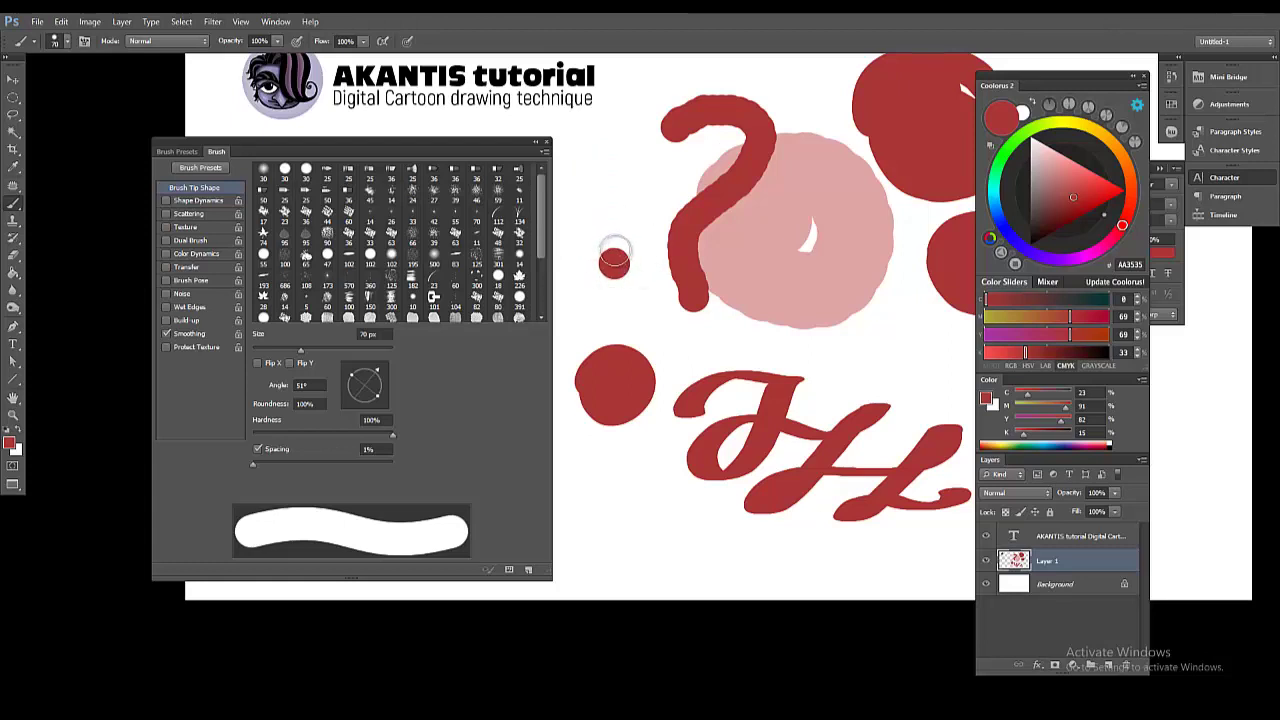
{"action": "key", "text": "ctrl+z"}
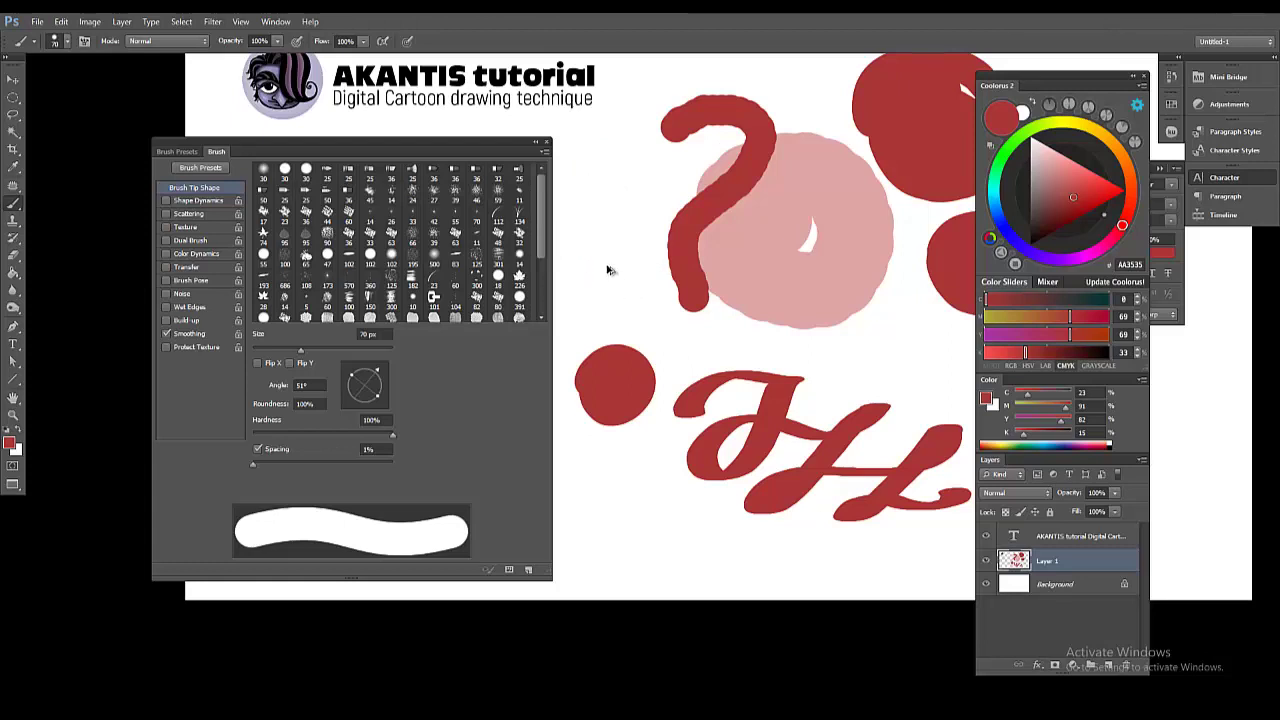
Enable Shape Dynamics for the brush, comparing the stroke preview with it on and off, and show its settings.
{"action": "left_click", "coordinate": [168, 201]}
{"action": "left_click", "coordinate": [199, 202]}
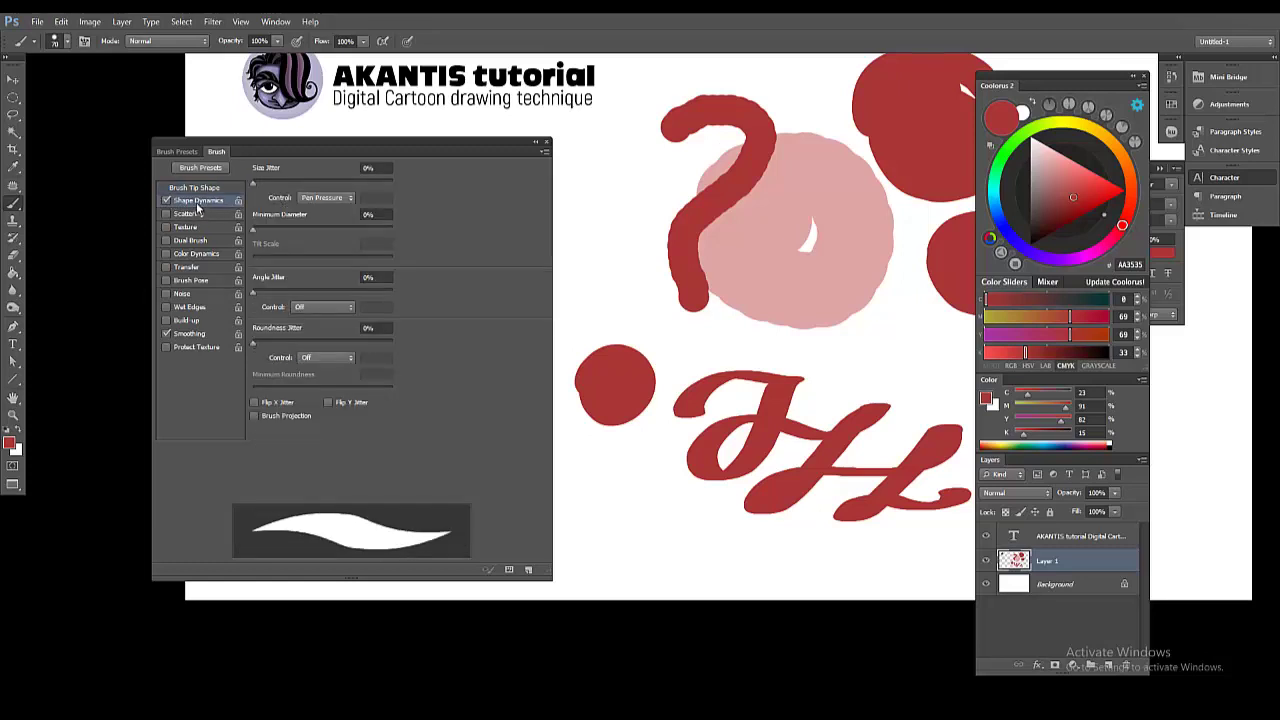
{"action": "left_click", "coordinate": [167, 201]}
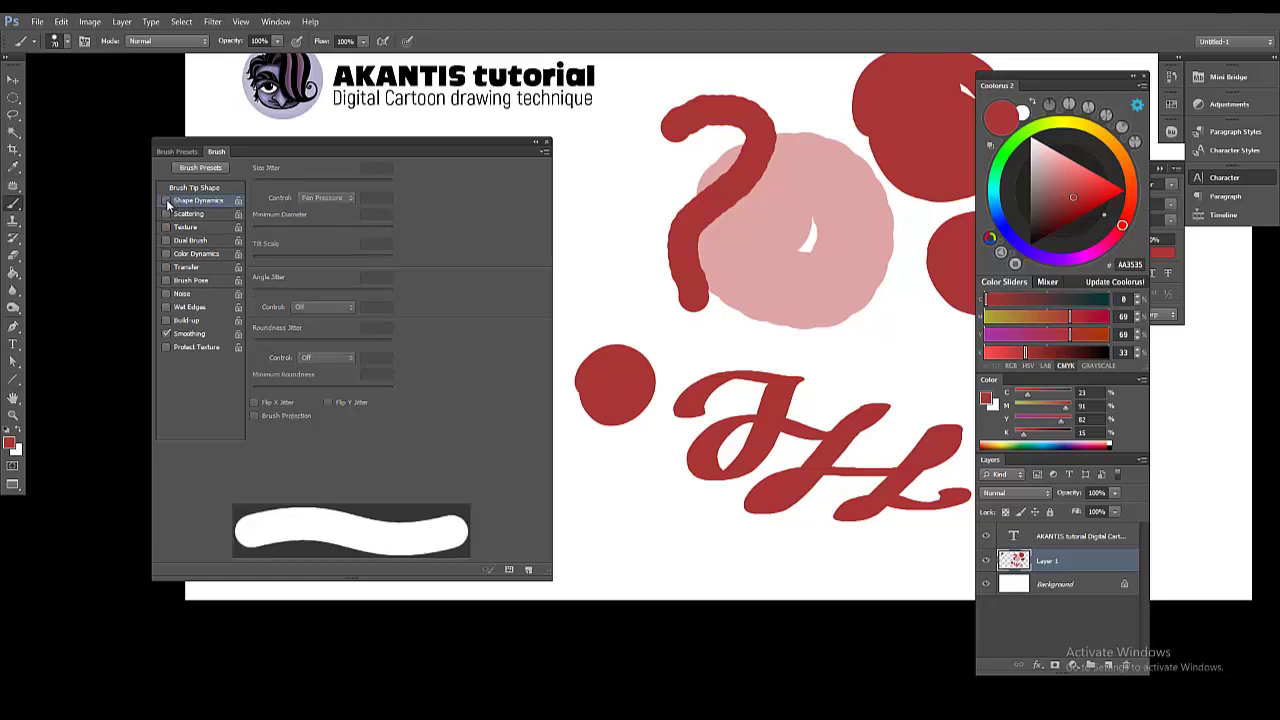
{"action": "left_click", "coordinate": [167, 201]}
{"action": "left_click", "coordinate": [167, 201]}
{"action": "left_click", "coordinate": [193, 202]}
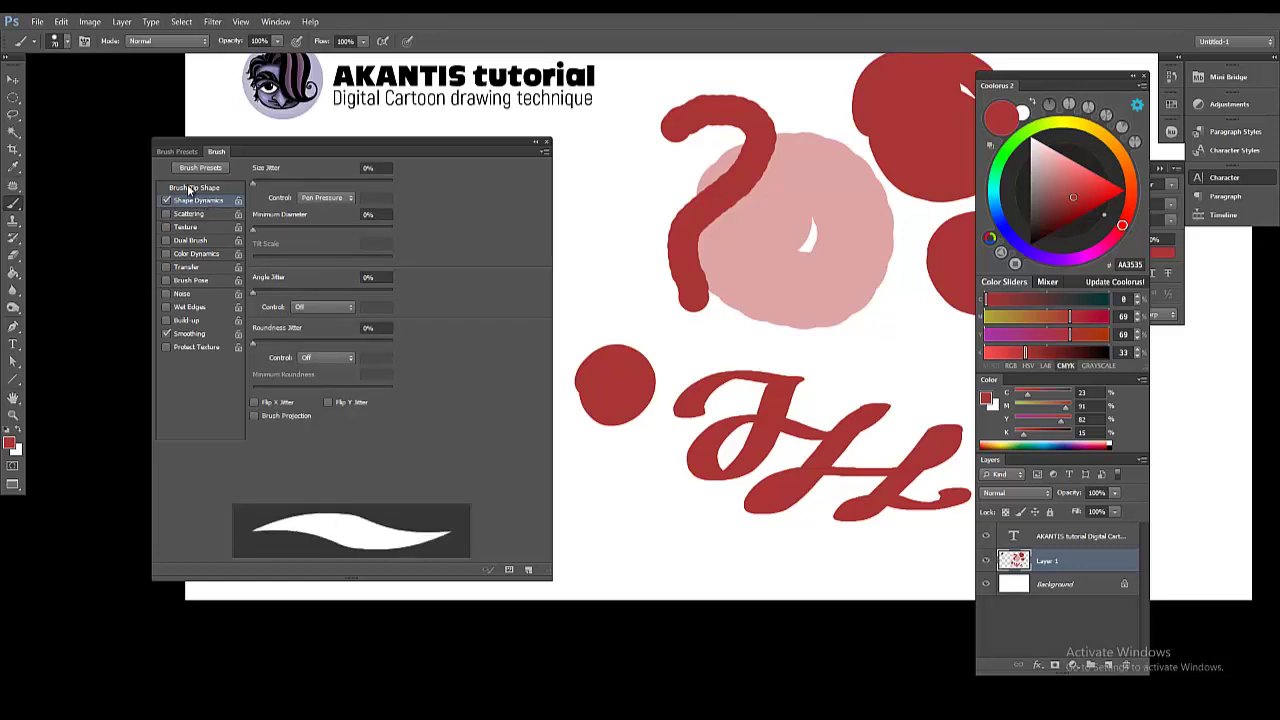
{"action": "left_click", "coordinate": [189, 189]}
{"action": "left_click", "coordinate": [167, 202]}
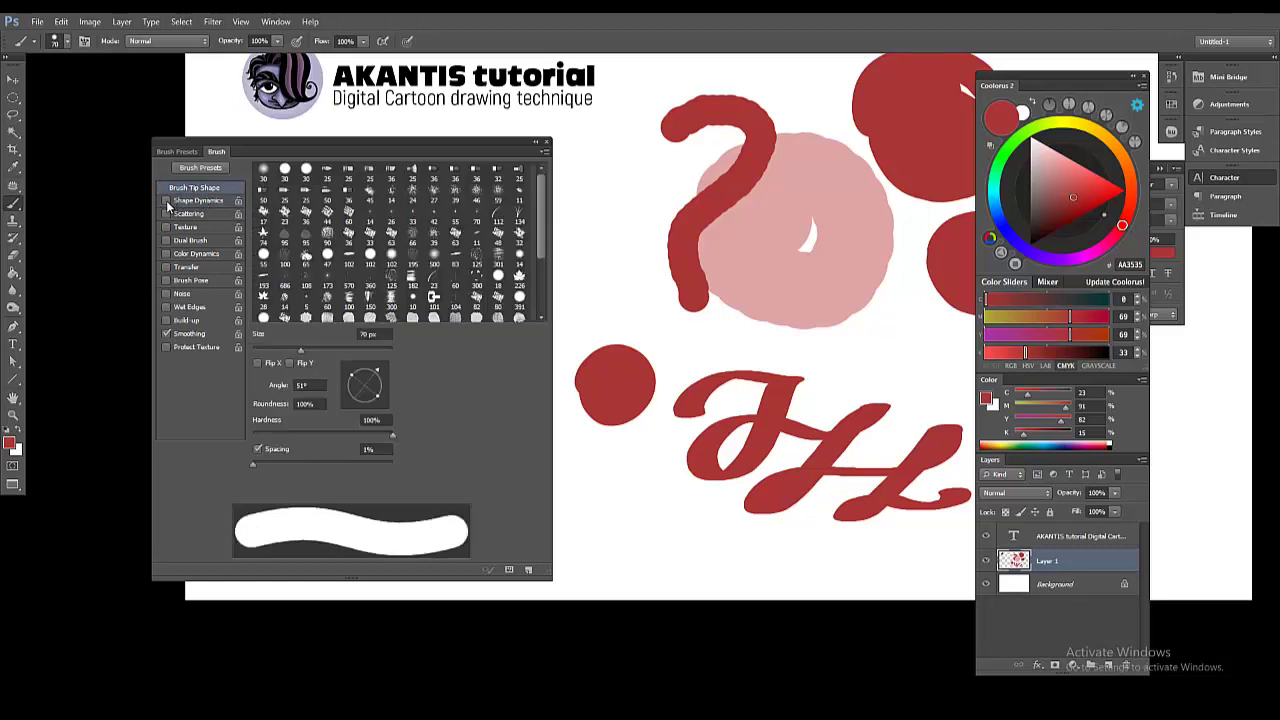
{"action": "left_click", "coordinate": [167, 202]}
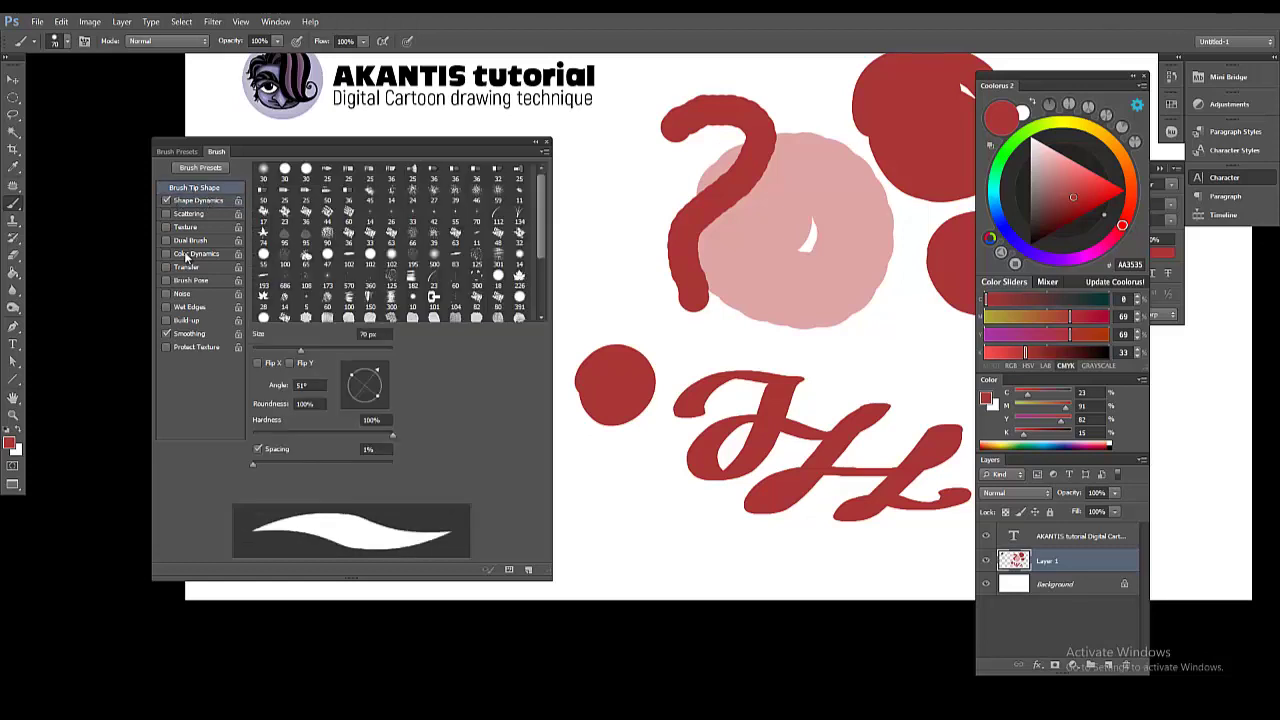
{"action": "left_click", "coordinate": [213, 206]}
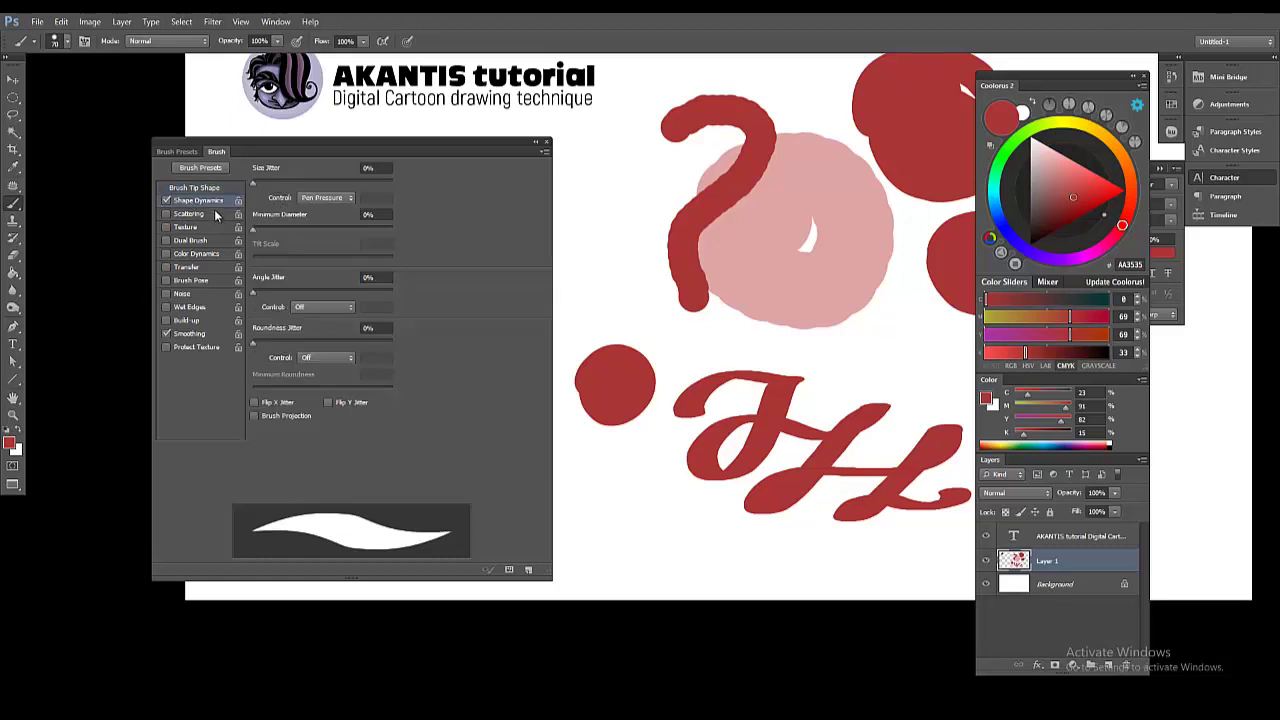
Try Off as the size jitter control and return it to Pen Pressure.
{"action": "left_click", "coordinate": [318, 199]}
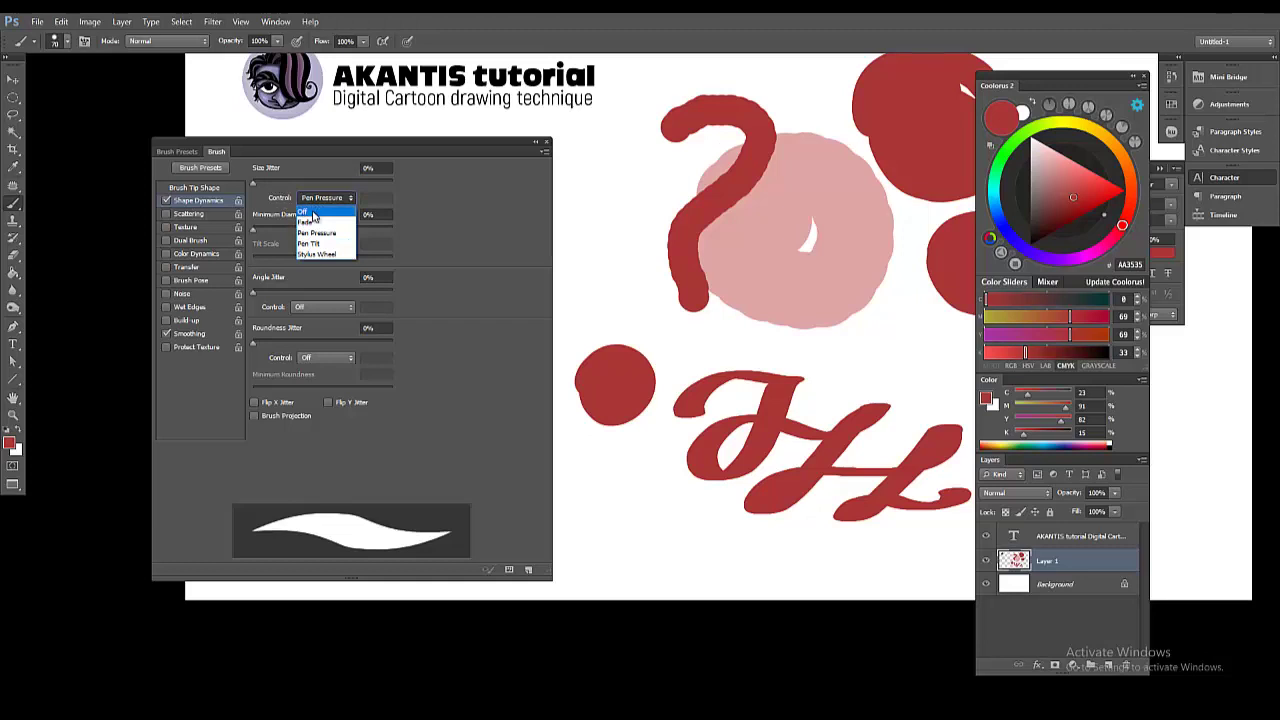
{"action": "left_click", "coordinate": [313, 213]}
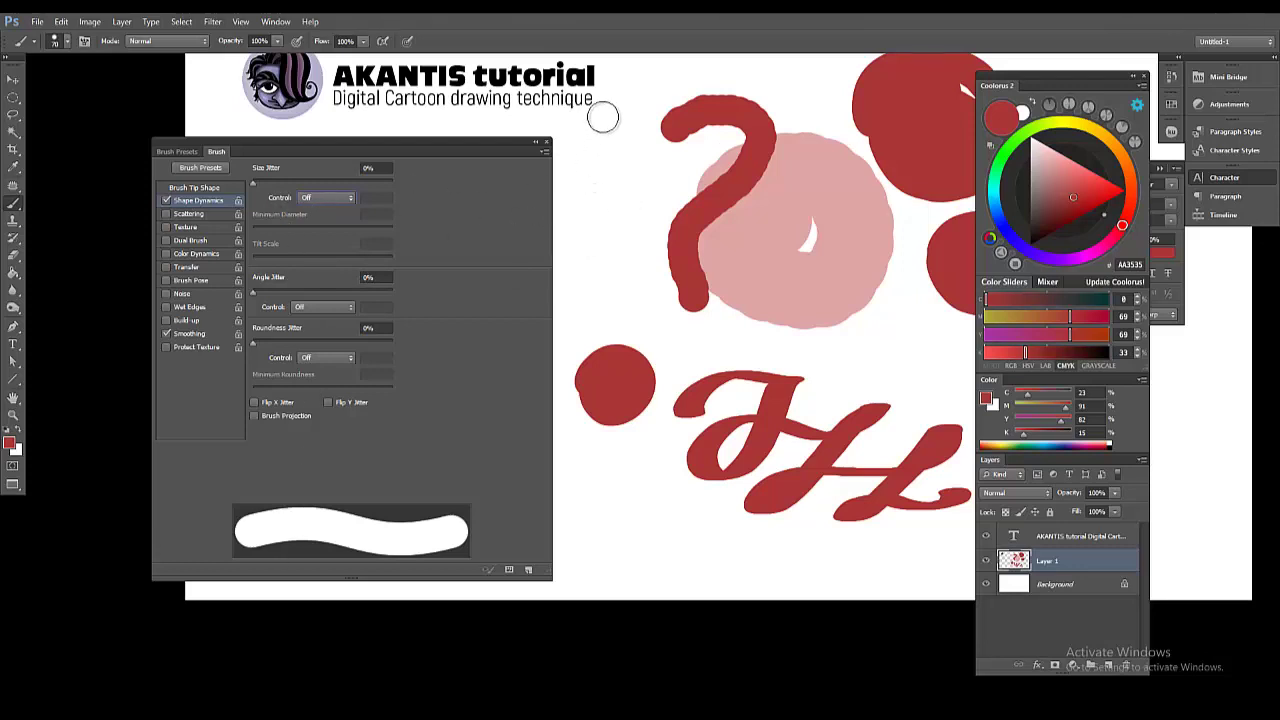
{"action": "left_click", "coordinate": [311, 200]}
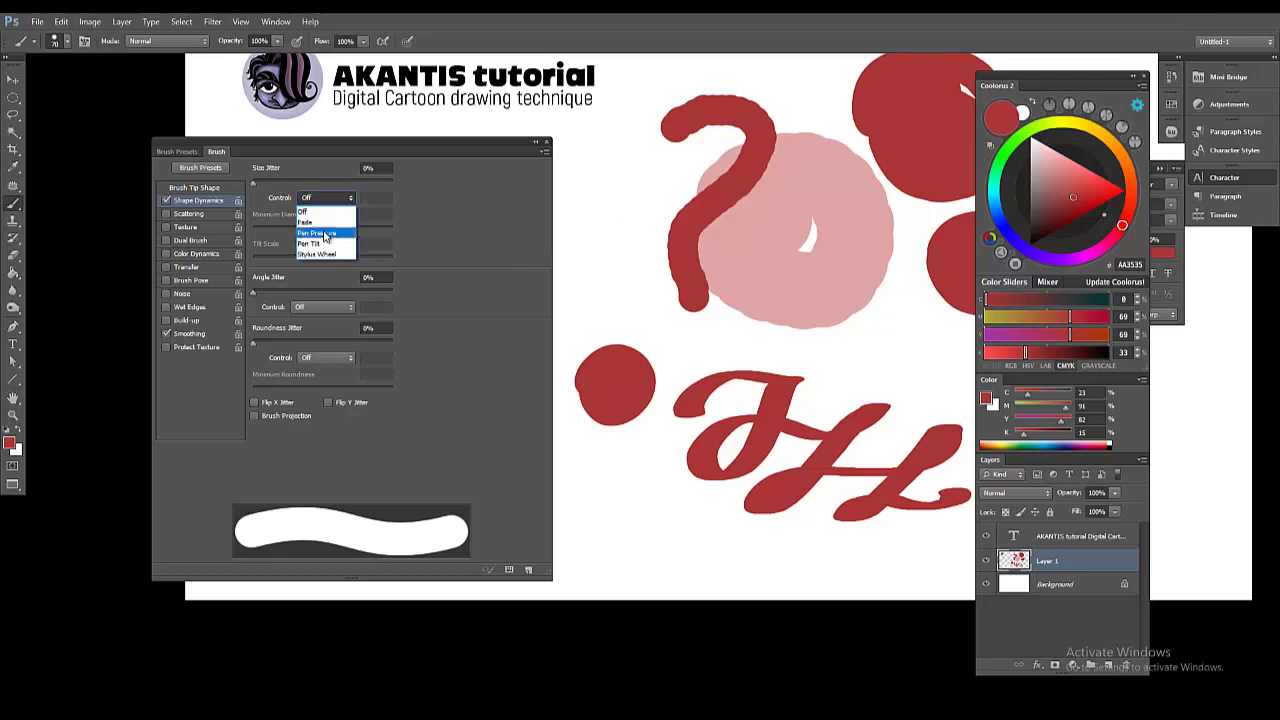
{"action": "left_click", "coordinate": [318, 233]}
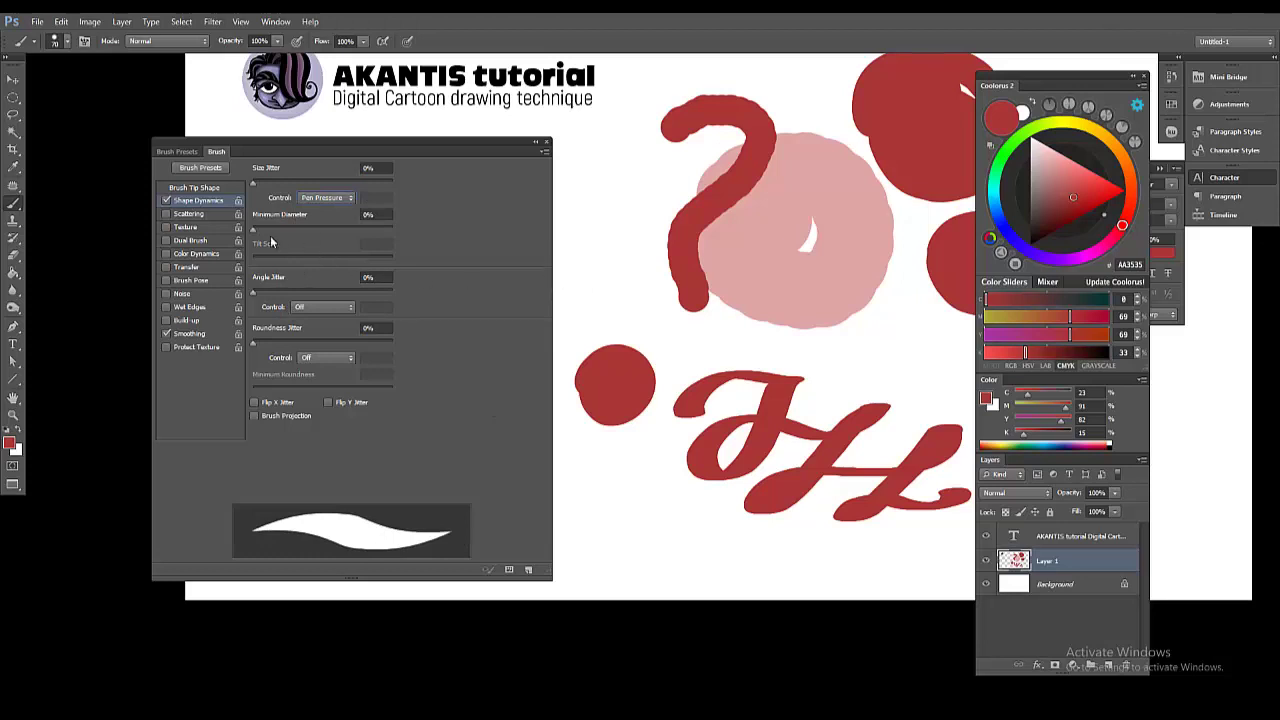
Try long pressure-sensitive strokes across the white canvas and undo them.
{"action": "mouse_move", "coordinate": [595, 170]}
{"action": "left_mouse_down"}
{"action": "mouse_move", "coordinate": [661, 330]}
{"action": "mouse_move", "coordinate": [640, 385]}
{"action": "mouse_move", "coordinate": [670, 405]}
{"action": "mouse_move", "coordinate": [717, 478]}
{"action": "mouse_move", "coordinate": [552, 467]}
{"action": "mouse_move", "coordinate": [587, 458]}
{"action": "mouse_move", "coordinate": [702, 369]}
{"action": "mouse_move", "coordinate": [793, 444]}
{"action": "left_mouse_up"}
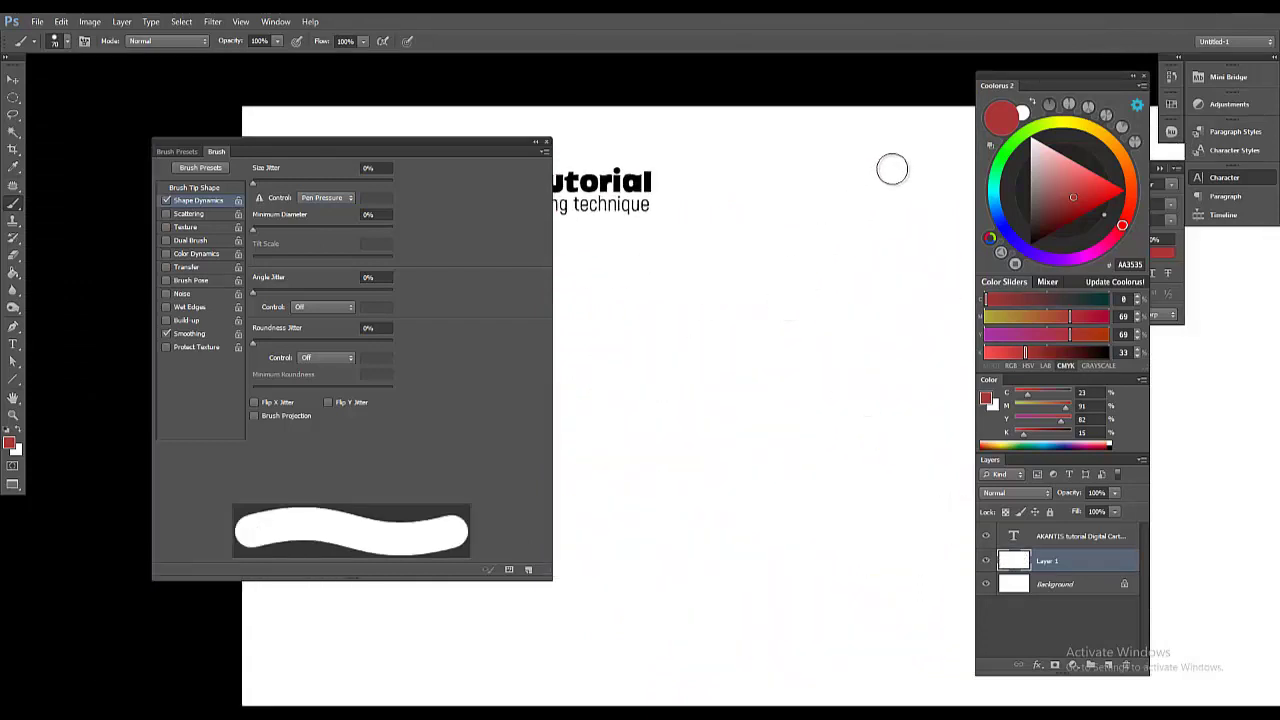
{"action": "mouse_move", "coordinate": [856, 167]}
{"action": "left_mouse_down"}
{"action": "mouse_move", "coordinate": [843, 411]}
{"action": "mouse_move", "coordinate": [737, 535]}
{"action": "mouse_move", "coordinate": [786, 249]}
{"action": "mouse_move", "coordinate": [826, 423]}
{"action": "mouse_move", "coordinate": [857, 417]}
{"action": "mouse_move", "coordinate": [835, 555]}
{"action": "left_mouse_up"}
{"action": "mouse_move", "coordinate": [675, 560]}
{"action": "left_mouse_down"}
{"action": "mouse_move", "coordinate": [714, 643]}
{"action": "mouse_move", "coordinate": [909, 600]}
{"action": "left_mouse_up"}
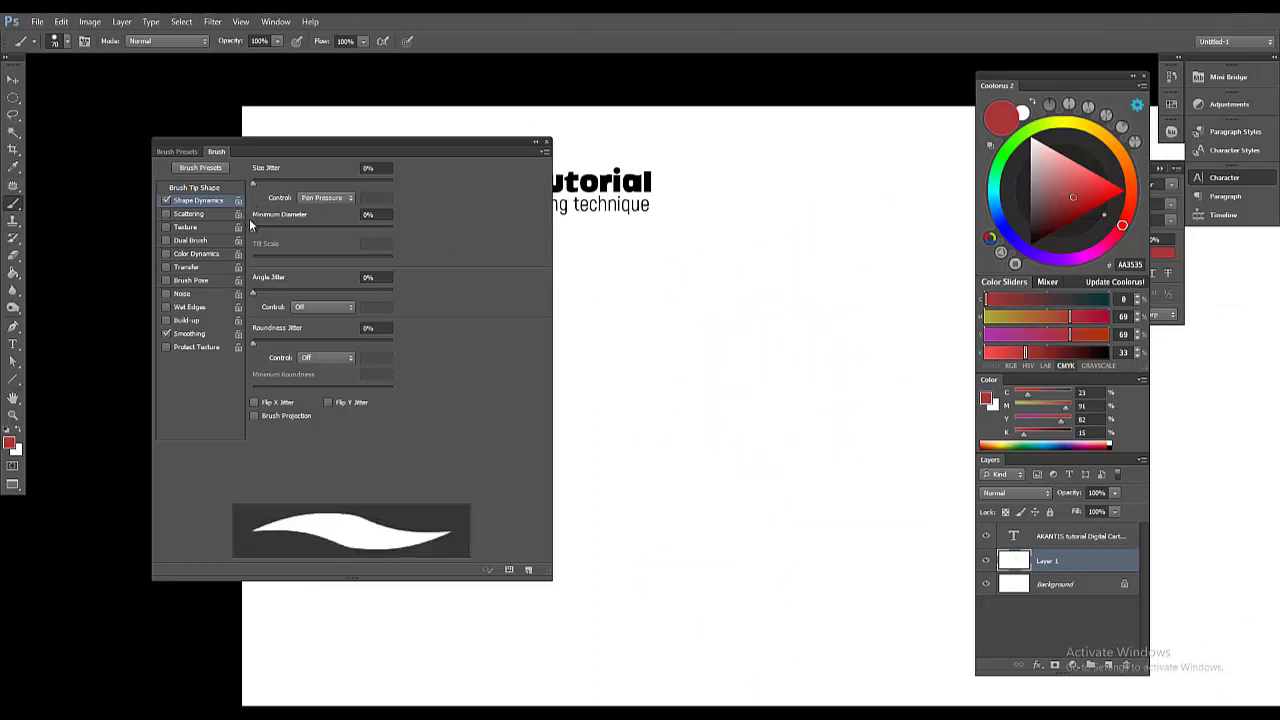
{"action": "mouse_move", "coordinate": [775, 157]}
{"action": "left_mouse_down"}
{"action": "mouse_move", "coordinate": [760, 323]}
{"action": "mouse_move", "coordinate": [768, 440]}
{"action": "left_mouse_up"}
{"action": "key", "text": "ctrl+z"}
Set the brush's minimum diameter to 32% and paint wavy and tapering test strokes on the blank canvas.
{"action": "mouse_move", "coordinate": [254, 229]}
{"action": "left_mouse_down"}
{"action": "mouse_move", "coordinate": [316, 234]}
{"action": "mouse_move", "coordinate": [294, 242]}
{"action": "left_mouse_up"}
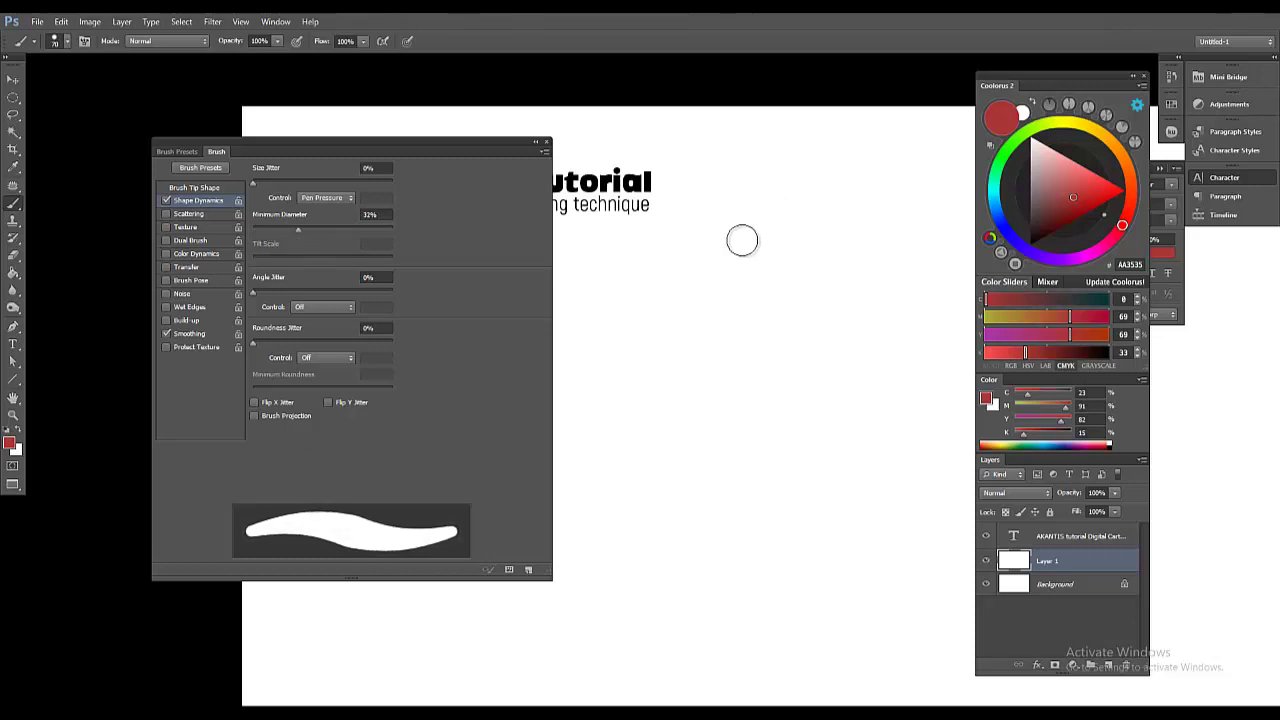
{"action": "mouse_move", "coordinate": [755, 222]}
{"action": "left_mouse_down"}
{"action": "mouse_move", "coordinate": [771, 357]}
{"action": "mouse_move", "coordinate": [712, 398]}
{"action": "left_mouse_up"}
{"action": "left_click_drag", "start_coordinate": [657, 455], "coordinate": [668, 538]}
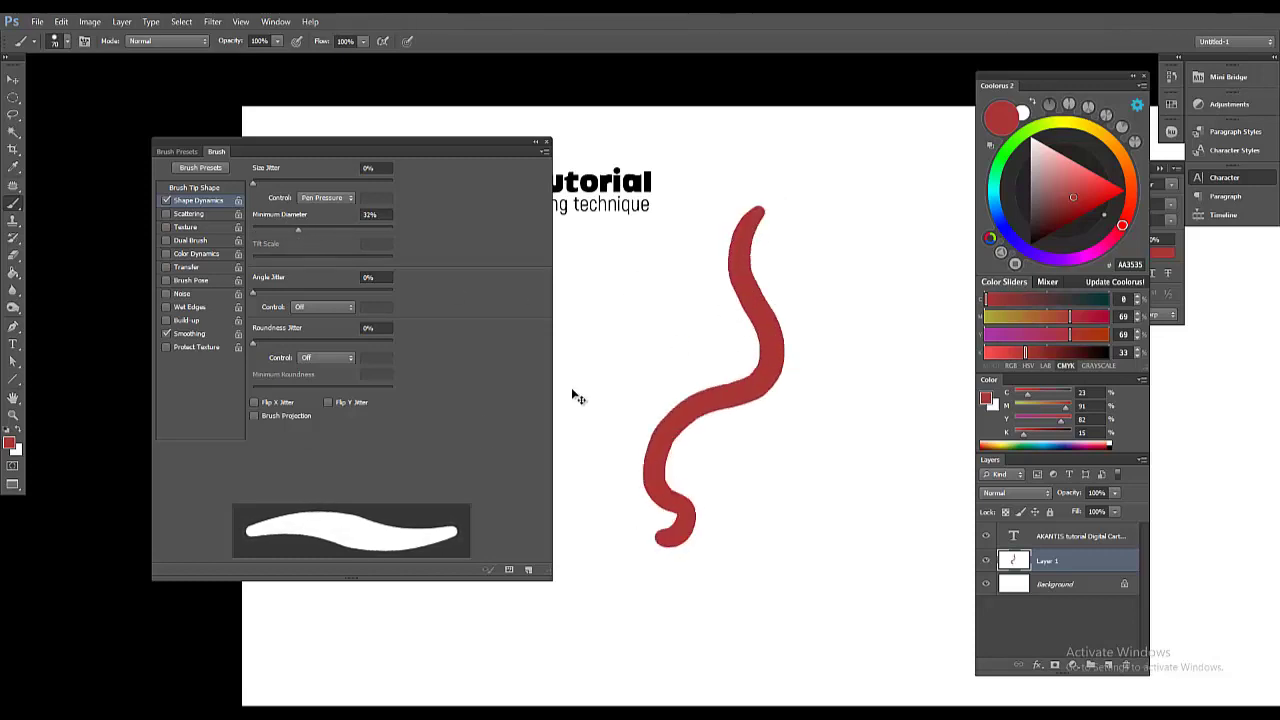
{"action": "key", "text": "ctrl+z"}
{"action": "left_click_drag", "start_coordinate": [690, 330], "coordinate": [720, 290]}
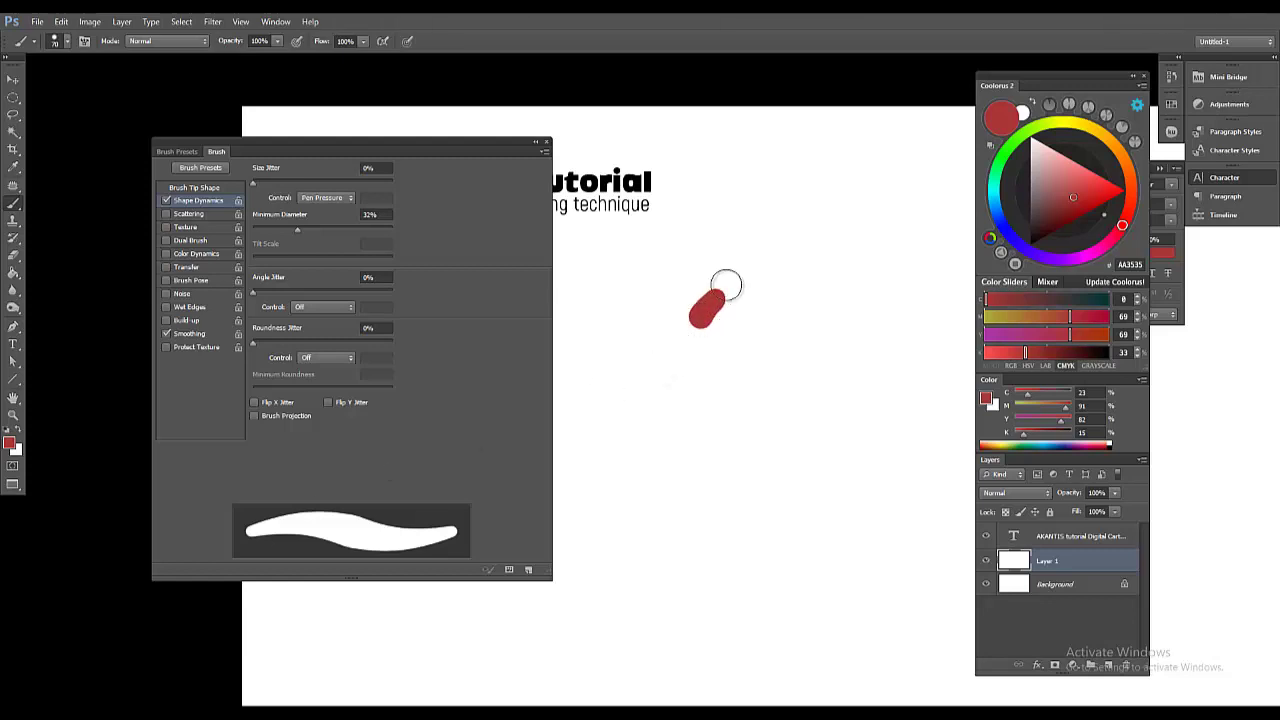
{"action": "key", "text": "ctrl+z"}
{"action": "left_click_drag", "start_coordinate": [737, 220], "coordinate": [688, 350]}
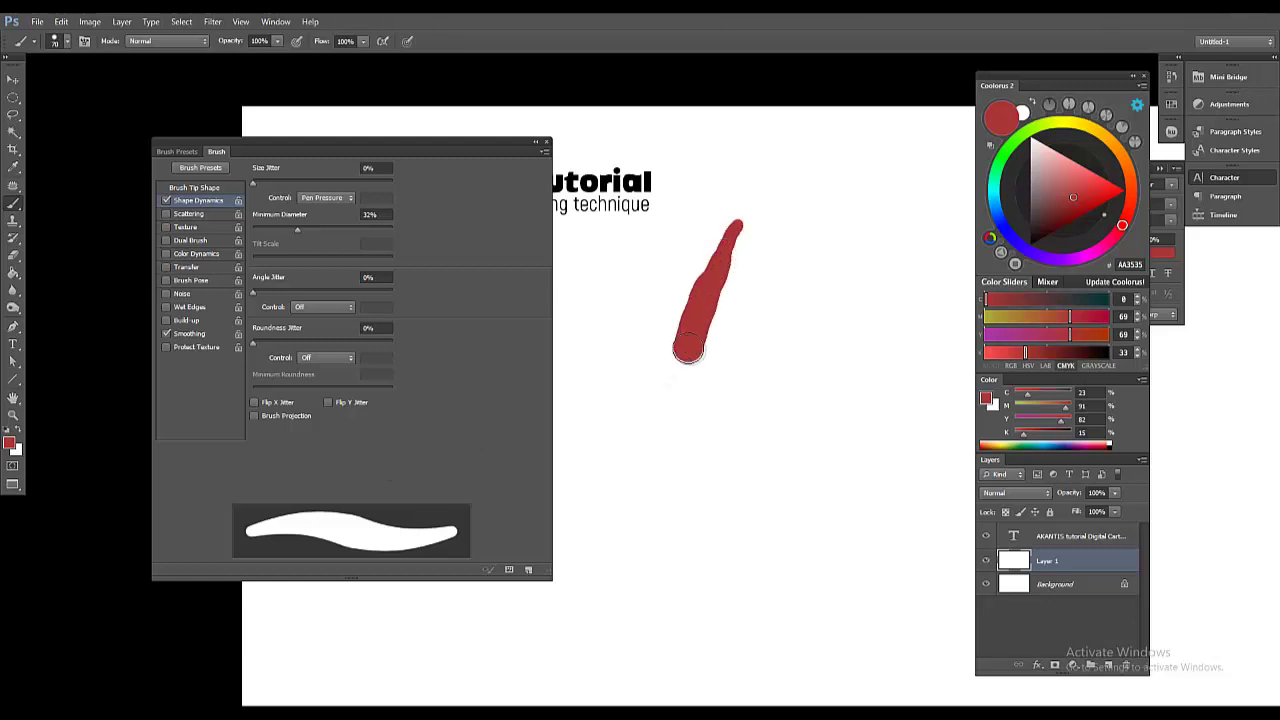
Return the minimum diameter to 0%, try another pressure-sensitive stroke, and undo all test strokes.
{"action": "left_click_drag", "start_coordinate": [297, 231], "coordinate": [240, 232]}
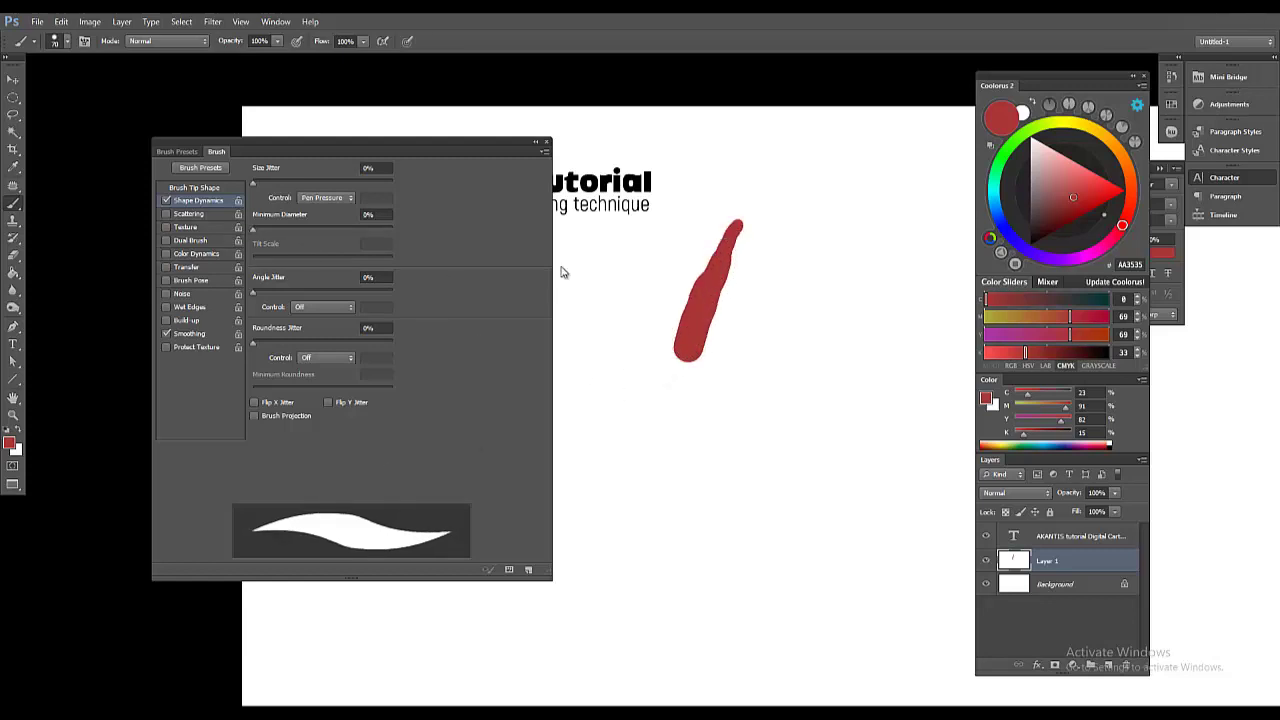
{"action": "left_click_drag", "start_coordinate": [810, 203], "coordinate": [789, 283]}
{"action": "mouse_move", "coordinate": [781, 331]}
{"action": "left_mouse_down"}
{"action": "mouse_move", "coordinate": [767, 386]}
{"action": "mouse_move", "coordinate": [698, 444]}
{"action": "mouse_move", "coordinate": [650, 556]}
{"action": "left_mouse_up"}
{"action": "key", "text": "ctrl+z"}
{"action": "key", "text": "ctrl+alt+z"}
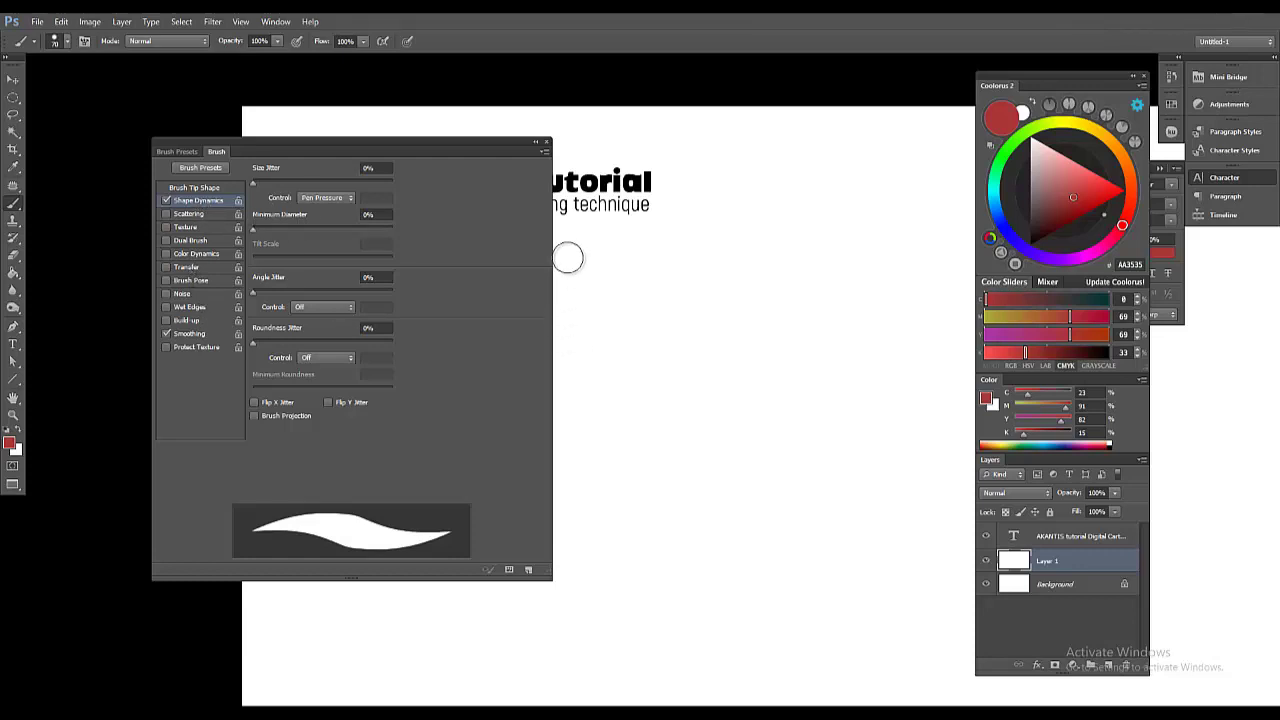
Save the current brush as a new preset named "AKANTIS hard brush 01" with its brush size captured.
{"action": "left_click", "coordinate": [527, 573]}
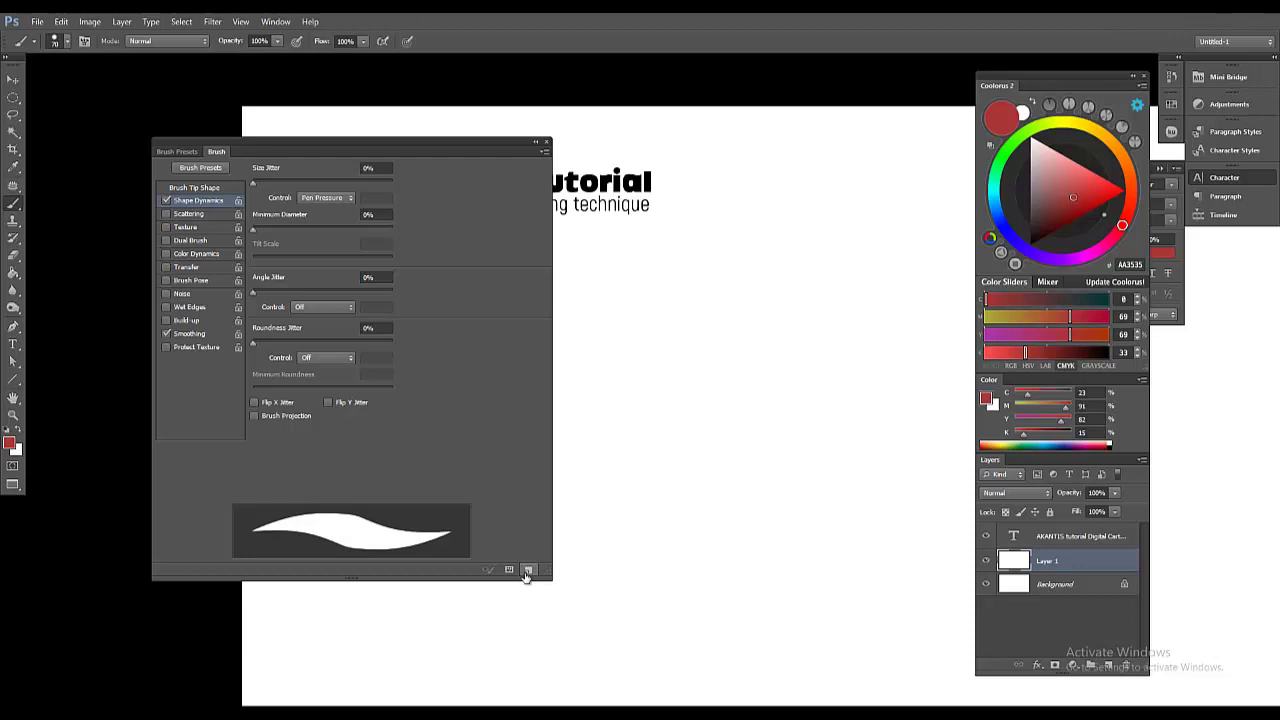
{"action": "type", "text": "AKANTIS hard b"}
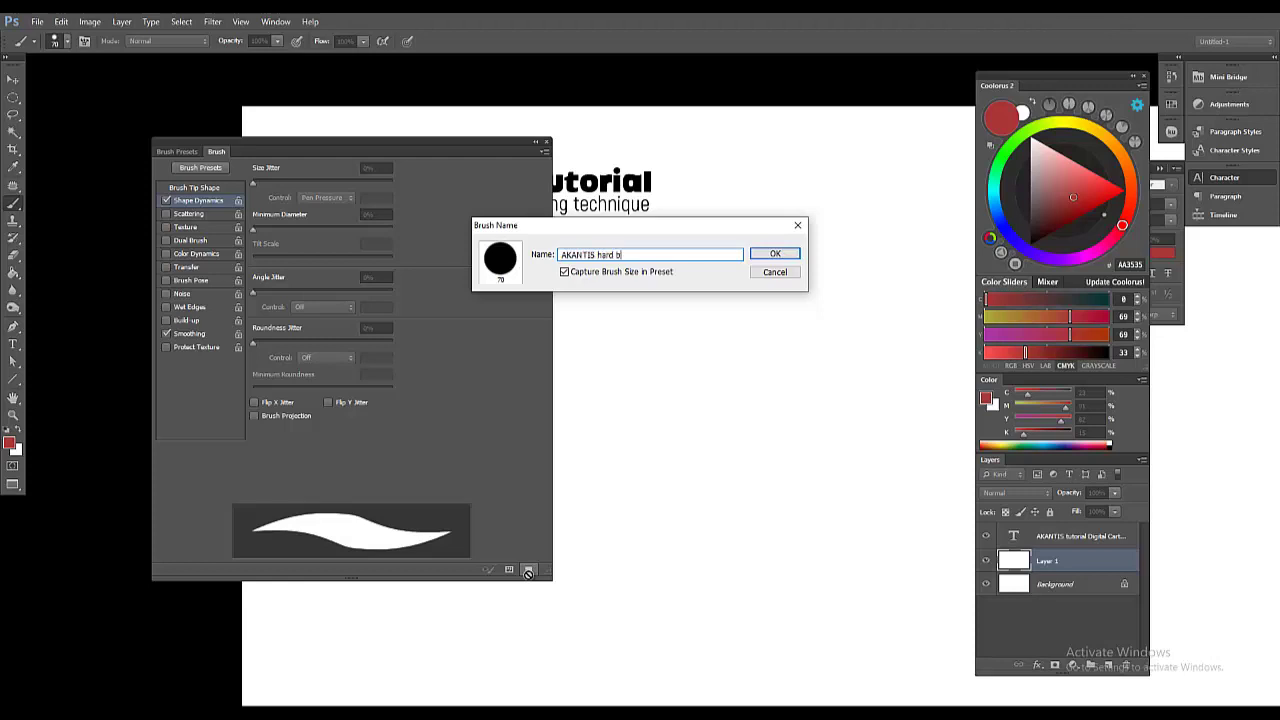
{"action": "type", "text": "rush 01"}
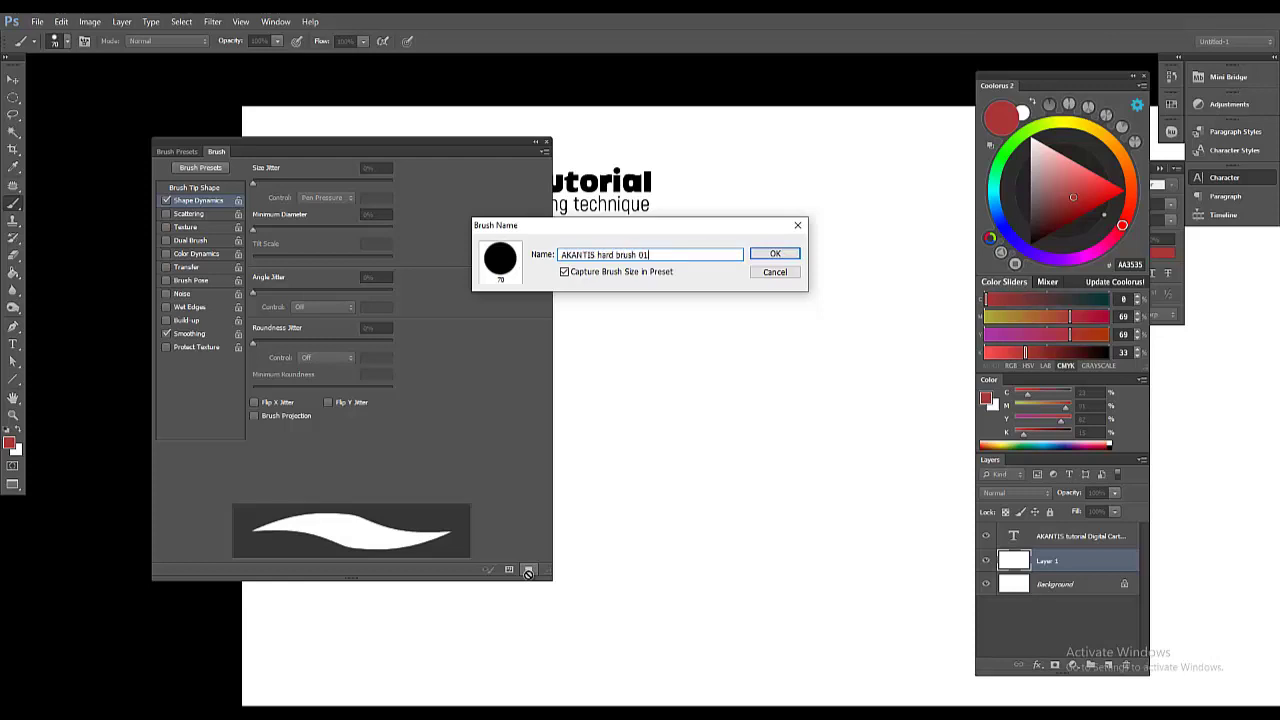
{"action": "key", "text": "Return"}
Pick the newly saved 70 px brush preset and try it with red test strokes, undoing them.
{"action": "right_click", "coordinate": [623, 331]}
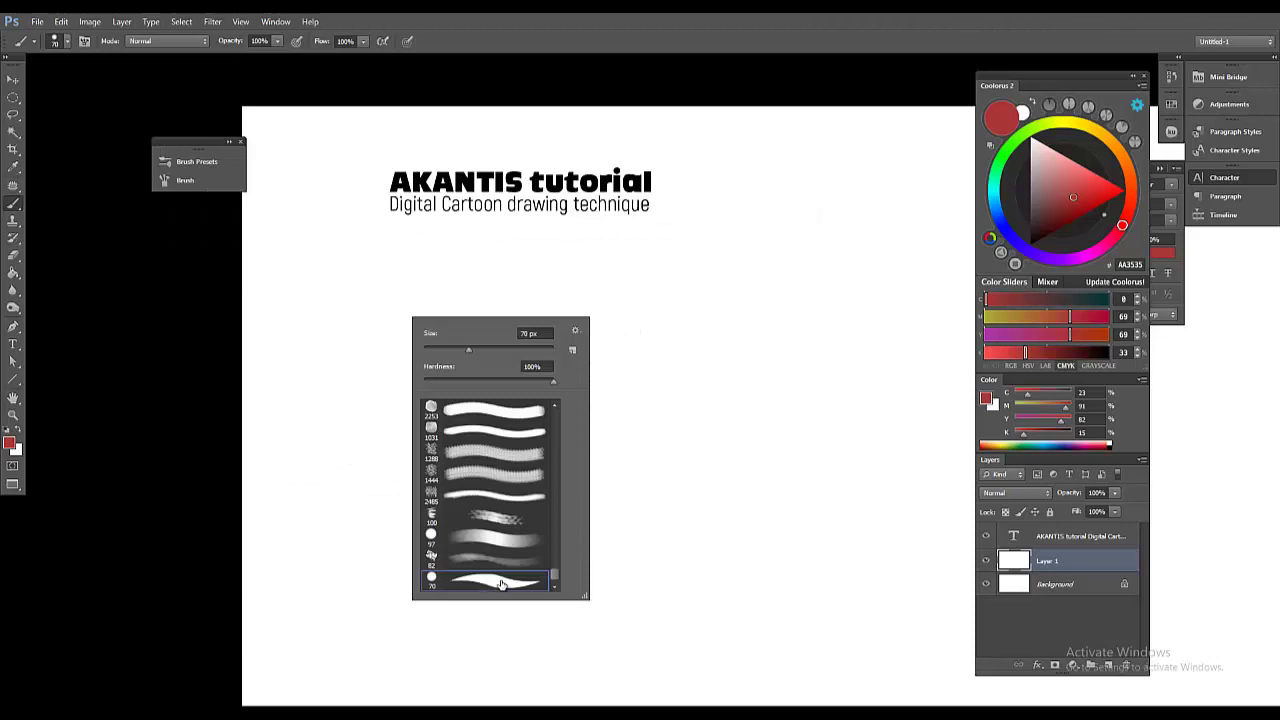
{"action": "mouse_move", "coordinate": [648, 305]}
{"action": "left_mouse_down"}
{"action": "mouse_move", "coordinate": [682, 432]}
{"action": "mouse_move", "coordinate": [652, 372]}
{"action": "left_mouse_up"}
{"action": "key", "text": "ctrl+z"}
{"action": "mouse_move", "coordinate": [491, 317]}
{"action": "left_mouse_down"}
{"action": "mouse_move", "coordinate": [540, 343]}
{"action": "mouse_move", "coordinate": [503, 345]}
{"action": "mouse_move", "coordinate": [515, 326]}
{"action": "mouse_move", "coordinate": [514, 351]}
{"action": "left_mouse_up"}
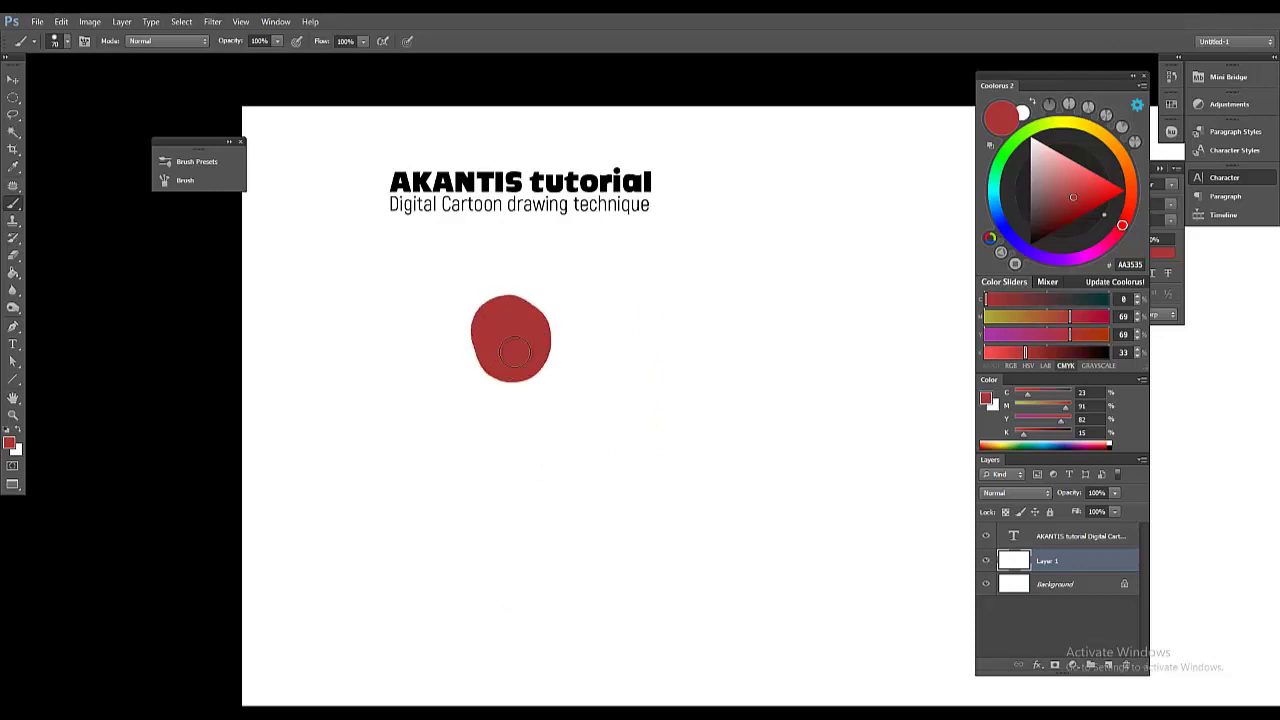
{"action": "key", "text": "ctrl+z"}
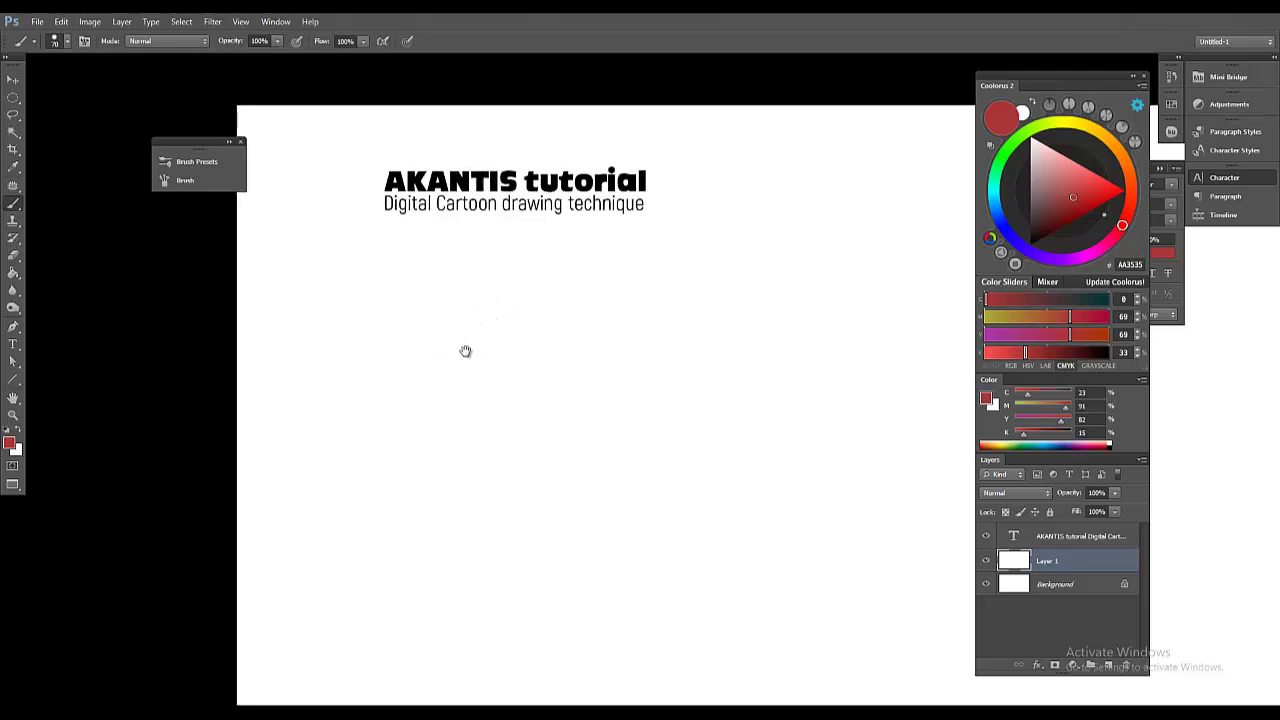
Paint a dark red silhouette of a running character with a round head, pointed hair, arms and legs below the title.
{"action": "mouse_move", "coordinate": [466, 349]}
{"action": "left_mouse_down"}
{"action": "mouse_move", "coordinate": [469, 302]}
{"action": "mouse_move", "coordinate": [423, 332]}
{"action": "mouse_move", "coordinate": [437, 349]}
{"action": "mouse_move", "coordinate": [446, 291]}
{"action": "mouse_move", "coordinate": [508, 325]}
{"action": "mouse_move", "coordinate": [472, 372]}
{"action": "mouse_move", "coordinate": [432, 314]}
{"action": "mouse_move", "coordinate": [490, 322]}
{"action": "mouse_move", "coordinate": [447, 352]}
{"action": "mouse_move", "coordinate": [461, 322]}
{"action": "left_mouse_up"}
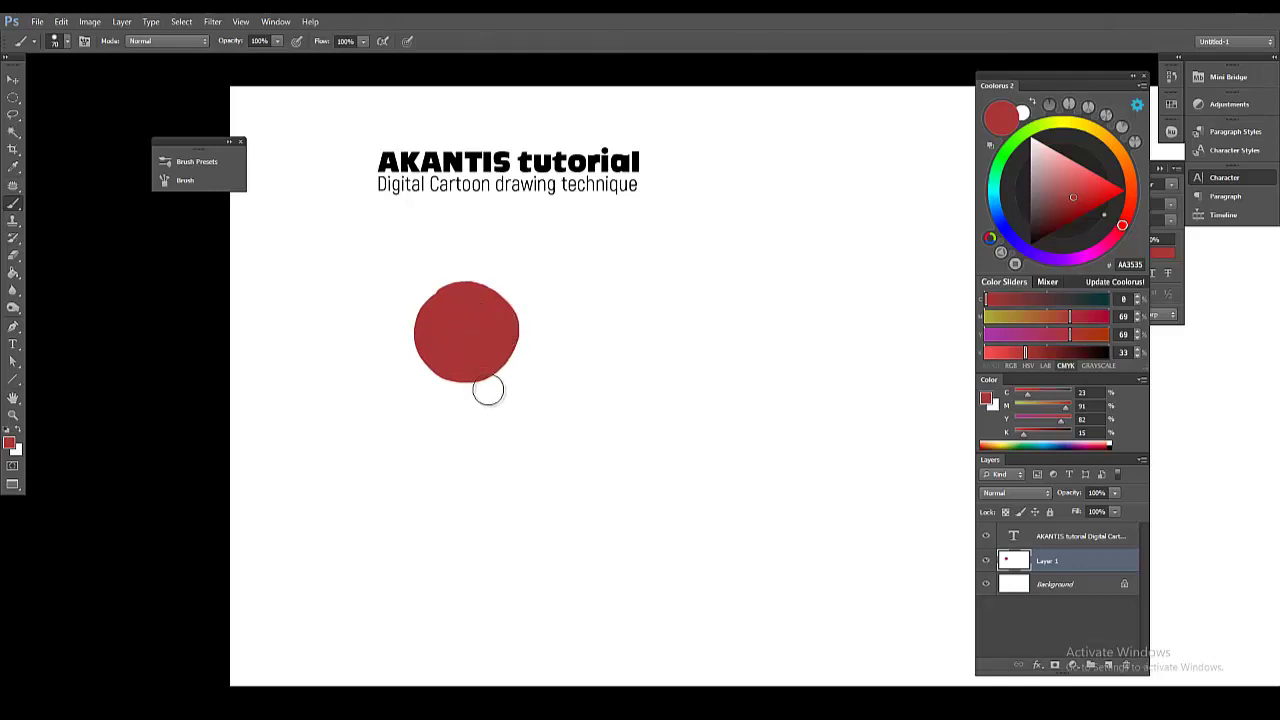
{"action": "left_click_drag", "start_coordinate": [506, 371], "coordinate": [505, 353]}
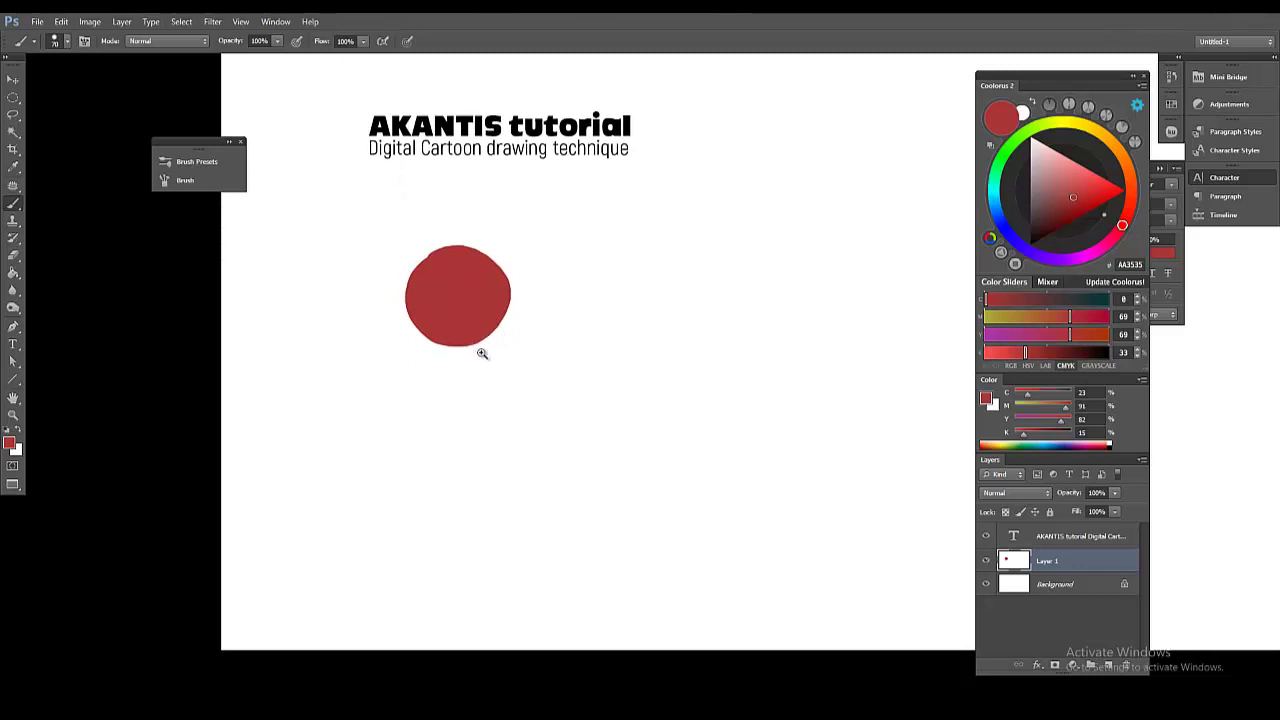
{"action": "left_click", "coordinate": [482, 353]}
{"action": "mouse_move", "coordinate": [485, 356]}
{"action": "left_mouse_down"}
{"action": "mouse_move", "coordinate": [538, 411]}
{"action": "mouse_move", "coordinate": [509, 343]}
{"action": "mouse_move", "coordinate": [539, 406]}
{"action": "mouse_move", "coordinate": [588, 413]}
{"action": "mouse_move", "coordinate": [569, 406]}
{"action": "mouse_move", "coordinate": [598, 503]}
{"action": "mouse_move", "coordinate": [603, 484]}
{"action": "mouse_move", "coordinate": [437, 413]}
{"action": "mouse_move", "coordinate": [623, 536]}
{"action": "mouse_move", "coordinate": [651, 291]}
{"action": "left_mouse_up"}
{"action": "key", "text": "ctrl+minus"}
{"action": "key", "text": "ctrl+t"}
{"action": "key", "text": "Return"}
{"action": "key", "text": "c"}
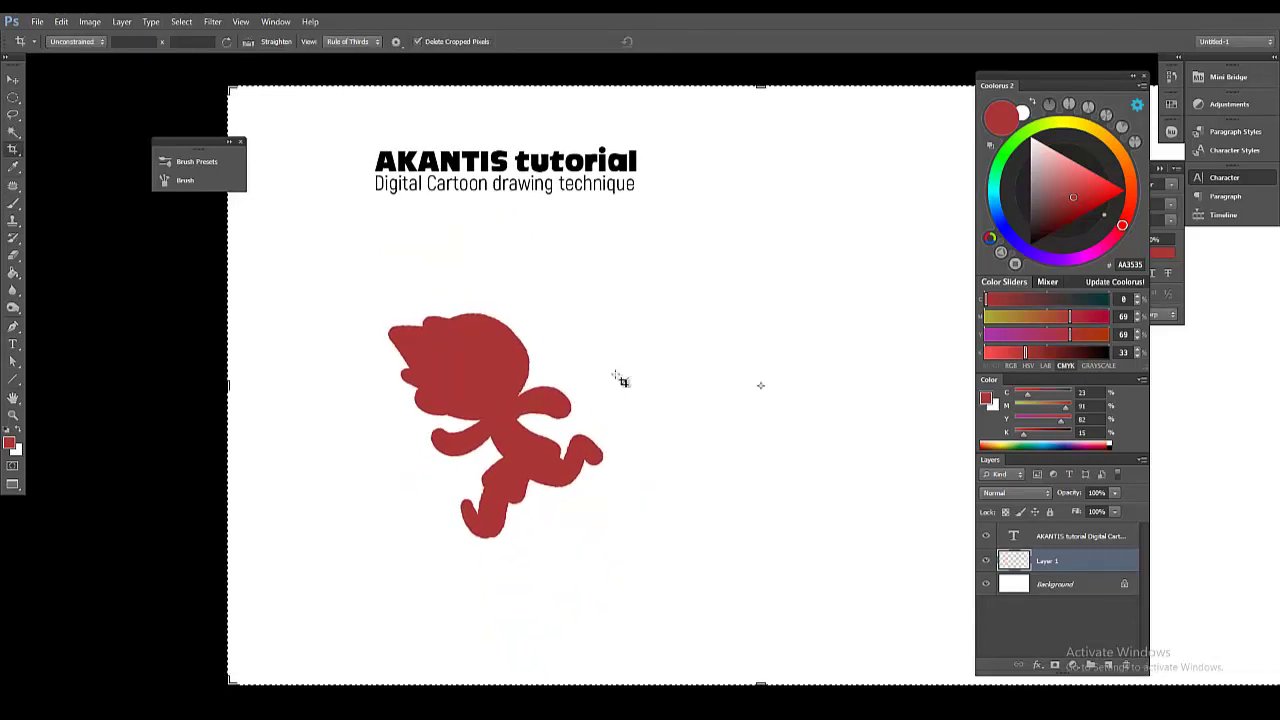
Add a new layer in full-screen view and paint a giant creature's rounded head and curving body line beside the runner.
{"action": "key", "text": "f"}
{"action": "key", "text": "ctrl+shift+n"}
{"action": "key", "text": "Return"}
{"action": "key", "text": "b"}
{"action": "mouse_move", "coordinate": [637, 171]}
{"action": "left_mouse_down"}
{"action": "mouse_move", "coordinate": [577, 194]}
{"action": "mouse_move", "coordinate": [653, 247]}
{"action": "mouse_move", "coordinate": [672, 196]}
{"action": "mouse_move", "coordinate": [655, 341]}
{"action": "mouse_move", "coordinate": [818, 148]}
{"action": "mouse_move", "coordinate": [717, 197]}
{"action": "left_mouse_up"}
{"action": "left_click_drag", "start_coordinate": [1050, 105], "coordinate": [885, 655]}
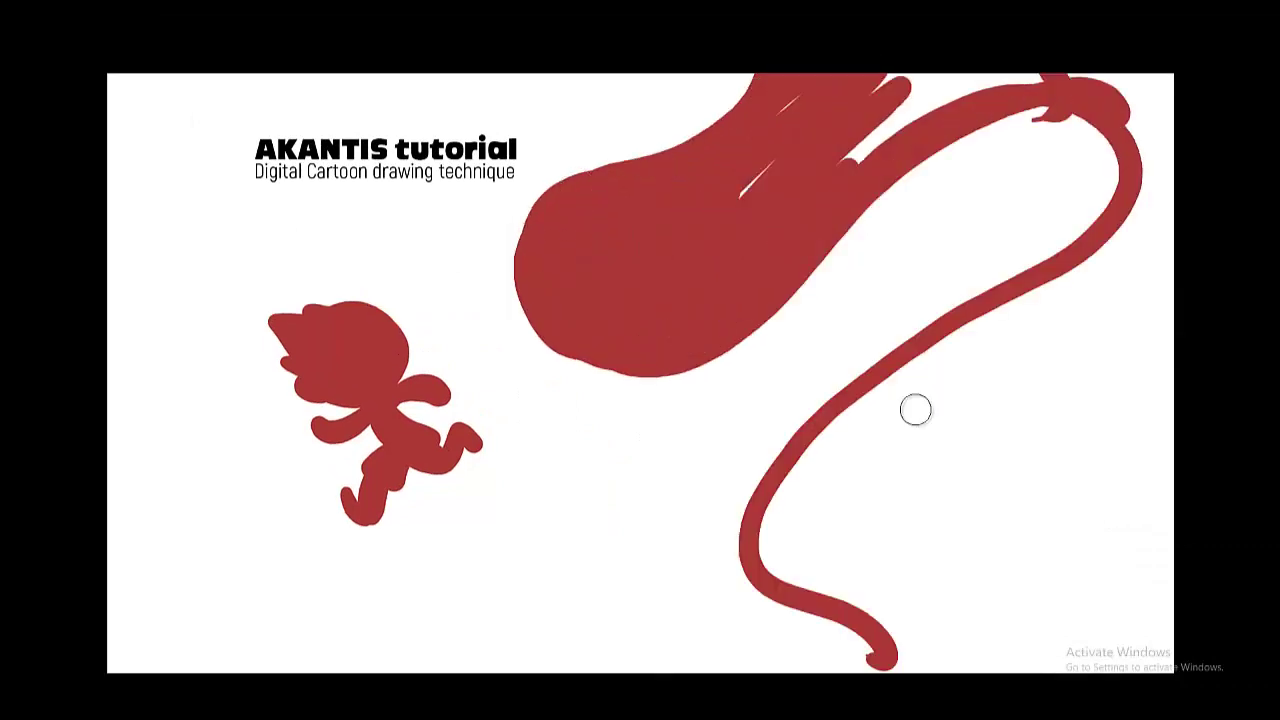
Thicken and fill the giant curving body in dark red out to the canvas edges with a larger brush.
{"action": "mouse_move", "coordinate": [850, 150]}
{"action": "left_mouse_down"}
{"action": "mouse_move", "coordinate": [1120, 95]}
{"action": "mouse_move", "coordinate": [1160, 110]}
{"action": "left_mouse_up"}
{"action": "left_click_drag", "start_coordinate": [520, 200], "coordinate": [563, 340]}
{"action": "mouse_move", "coordinate": [1168, 251]}
{"action": "left_mouse_down"}
{"action": "mouse_move", "coordinate": [1125, 228]}
{"action": "mouse_move", "coordinate": [1054, 271]}
{"action": "mouse_move", "coordinate": [991, 386]}
{"action": "mouse_move", "coordinate": [800, 480]}
{"action": "mouse_move", "coordinate": [895, 461]}
{"action": "left_mouse_up"}
{"action": "mouse_move", "coordinate": [895, 461]}
{"action": "left_mouse_down"}
{"action": "mouse_move", "coordinate": [876, 376]}
{"action": "mouse_move", "coordinate": [917, 524]}
{"action": "mouse_move", "coordinate": [827, 572]}
{"action": "mouse_move", "coordinate": [874, 567]}
{"action": "mouse_move", "coordinate": [743, 523]}
{"action": "left_mouse_up"}
{"action": "left_click_drag", "start_coordinate": [914, 114], "coordinate": [883, 209]}
Extend the creature's lower body along the bottom edge of the canvas to close off the white gap.
{"action": "right_click", "coordinate": [751, 268]}
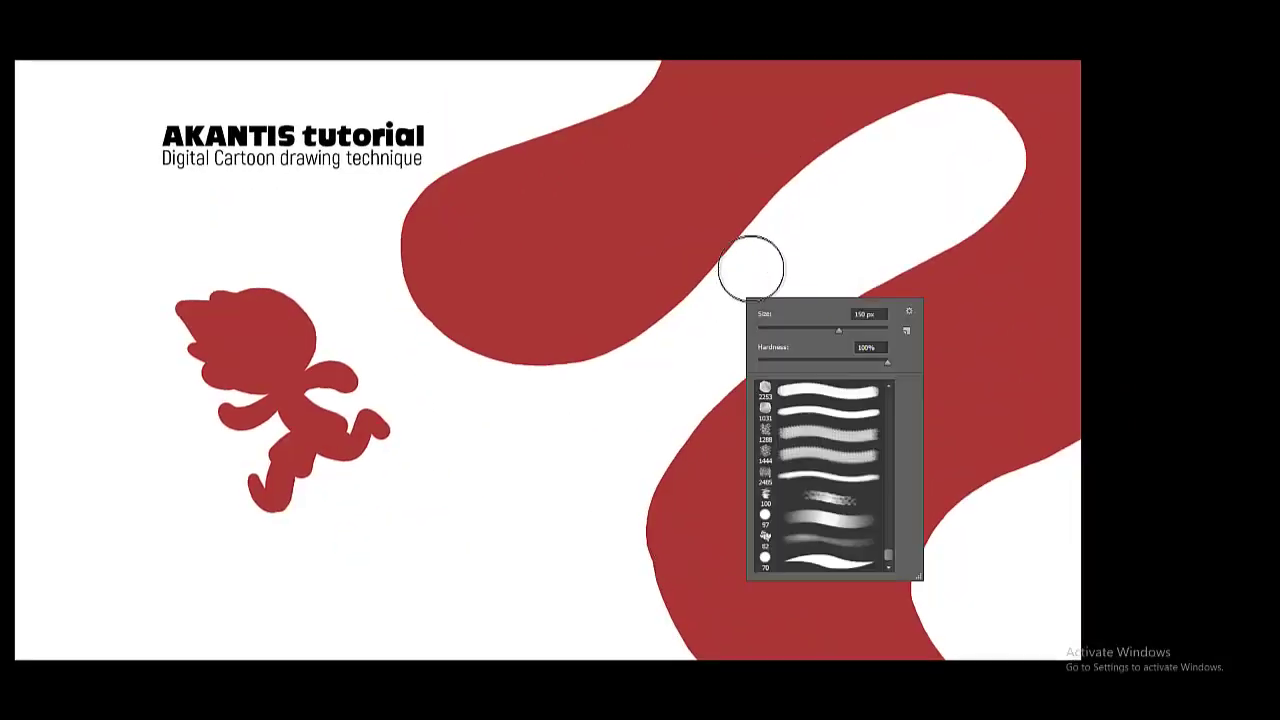
{"action": "key", "text": "F5"}
{"action": "key", "text": "f"}
{"action": "key", "text": "f"}
{"action": "key", "text": "f"}
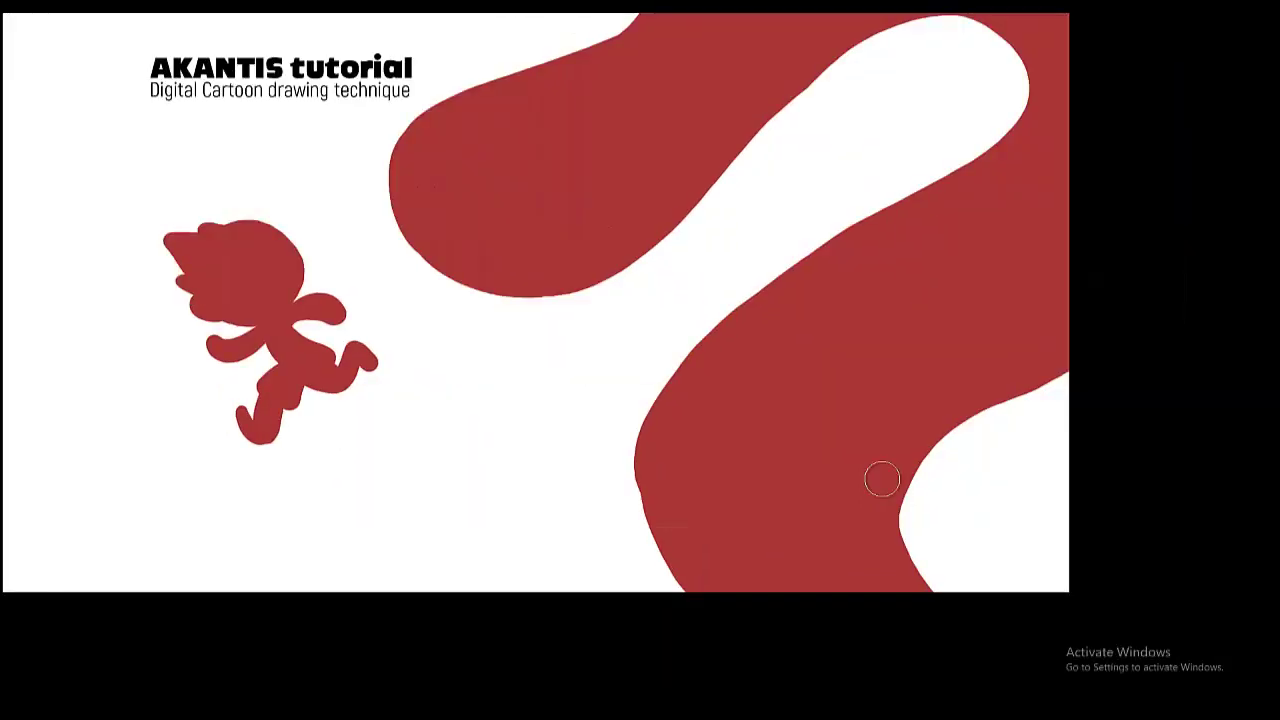
{"action": "left_click_drag", "start_coordinate": [910, 50], "coordinate": [940, 169]}
{"action": "left_click_drag", "start_coordinate": [1154, 397], "coordinate": [1131, 317]}
Paint the first pointed and jointed legs along the inner curve of the creature's body with a smaller brush.
{"action": "left_click_drag", "start_coordinate": [737, 251], "coordinate": [690, 365]}
{"action": "mouse_move", "coordinate": [712, 296]}
{"action": "left_mouse_down"}
{"action": "mouse_move", "coordinate": [745, 318]}
{"action": "mouse_move", "coordinate": [748, 296]}
{"action": "mouse_move", "coordinate": [720, 300]}
{"action": "left_mouse_up"}
{"action": "key", "text": "ctrl+z"}
{"action": "left_click_drag", "start_coordinate": [800, 210], "coordinate": [786, 245]}
{"action": "left_click_drag", "start_coordinate": [846, 184], "coordinate": [835, 210]}
{"action": "left_click_drag", "start_coordinate": [975, 200], "coordinate": [955, 216]}
{"action": "left_click_drag", "start_coordinate": [735, 358], "coordinate": [755, 298]}
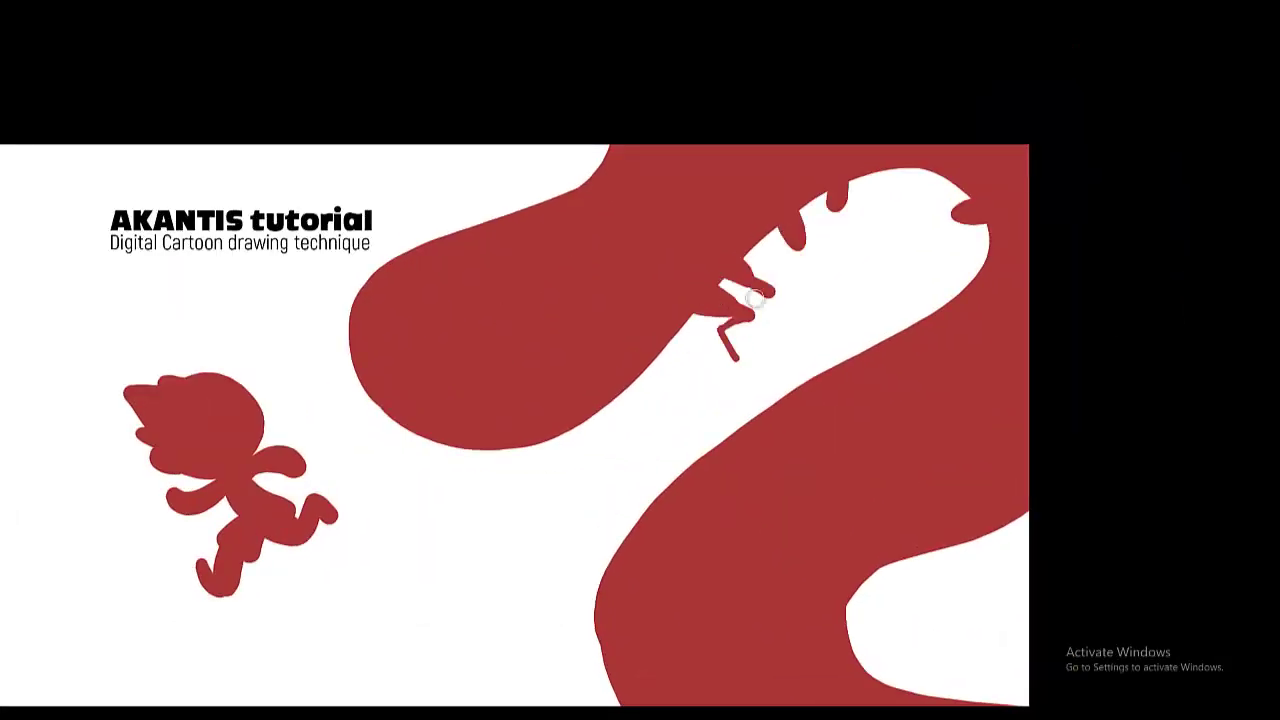
Add more jagged legs around the rest of the inner curve and short spikes along the lower white gap.
{"action": "left_click_drag", "start_coordinate": [845, 210], "coordinate": [800, 288]}
{"action": "mouse_move", "coordinate": [915, 200]}
{"action": "left_mouse_down"}
{"action": "mouse_move", "coordinate": [960, 245]}
{"action": "mouse_move", "coordinate": [930, 318]}
{"action": "left_mouse_up"}
{"action": "mouse_move", "coordinate": [870, 608]}
{"action": "left_mouse_down"}
{"action": "mouse_move", "coordinate": [846, 648]}
{"action": "mouse_move", "coordinate": [860, 618]}
{"action": "left_mouse_up"}
{"action": "left_click_drag", "start_coordinate": [920, 602], "coordinate": [888, 634]}
{"action": "left_click_drag", "start_coordinate": [945, 176], "coordinate": [900, 228]}
{"action": "mouse_move", "coordinate": [890, 272]}
{"action": "left_mouse_down"}
{"action": "mouse_move", "coordinate": [860, 242]}
{"action": "mouse_move", "coordinate": [878, 258]}
{"action": "left_mouse_up"}
Move the title closer to the canvas's upper-left corner and the running character slightly lower.
{"action": "key", "text": "ctrl+minus"}
{"action": "mouse_move", "coordinate": [290, 386]}
{"action": "left_mouse_down"}
{"action": "mouse_move", "coordinate": [395, 423]}
{"action": "mouse_move", "coordinate": [397, 407]}
{"action": "mouse_move", "coordinate": [407, 412]}
{"action": "left_mouse_up"}
{"action": "key", "text": "ctrl+plus"}
Save the artwork to the Desktop as the layered Photoshop file "AKANTIS PSD template.psd" and return to full-screen view.
{"action": "key", "text": "ctrl+shift+s"}
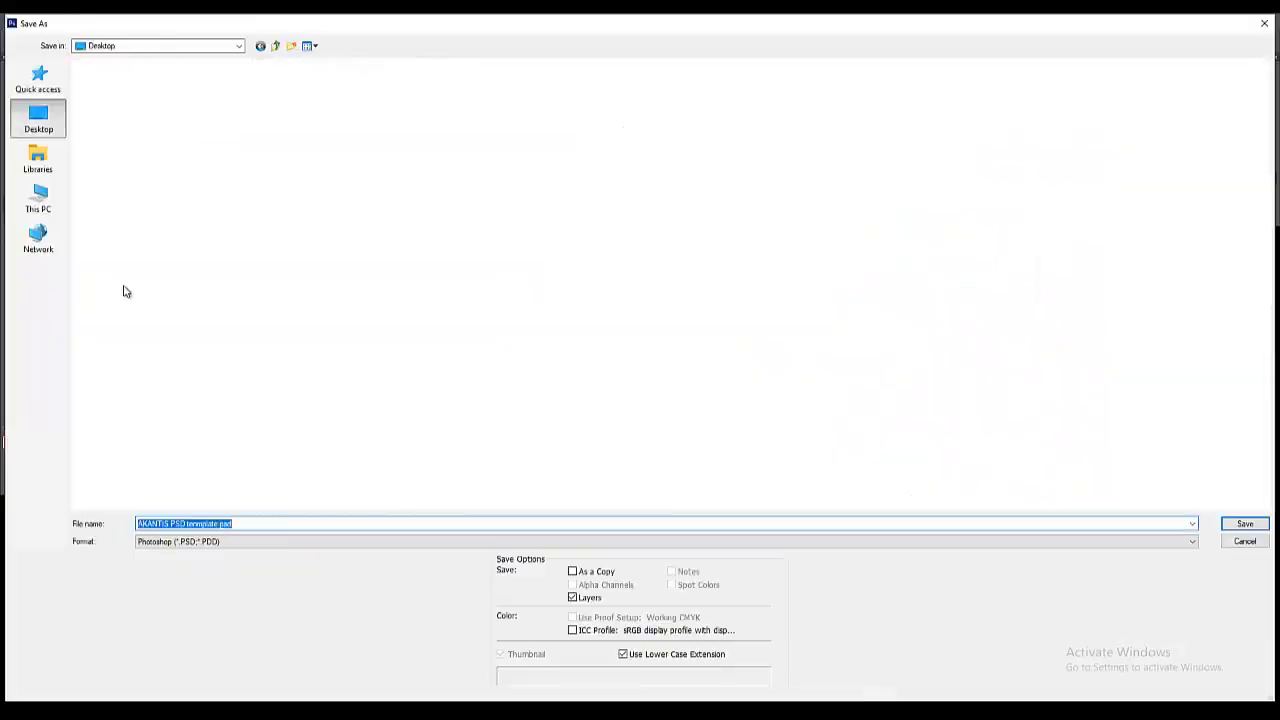
{"action": "key", "text": "Return"}
{"action": "key", "text": "f"}
{"action": "key", "text": "f"}
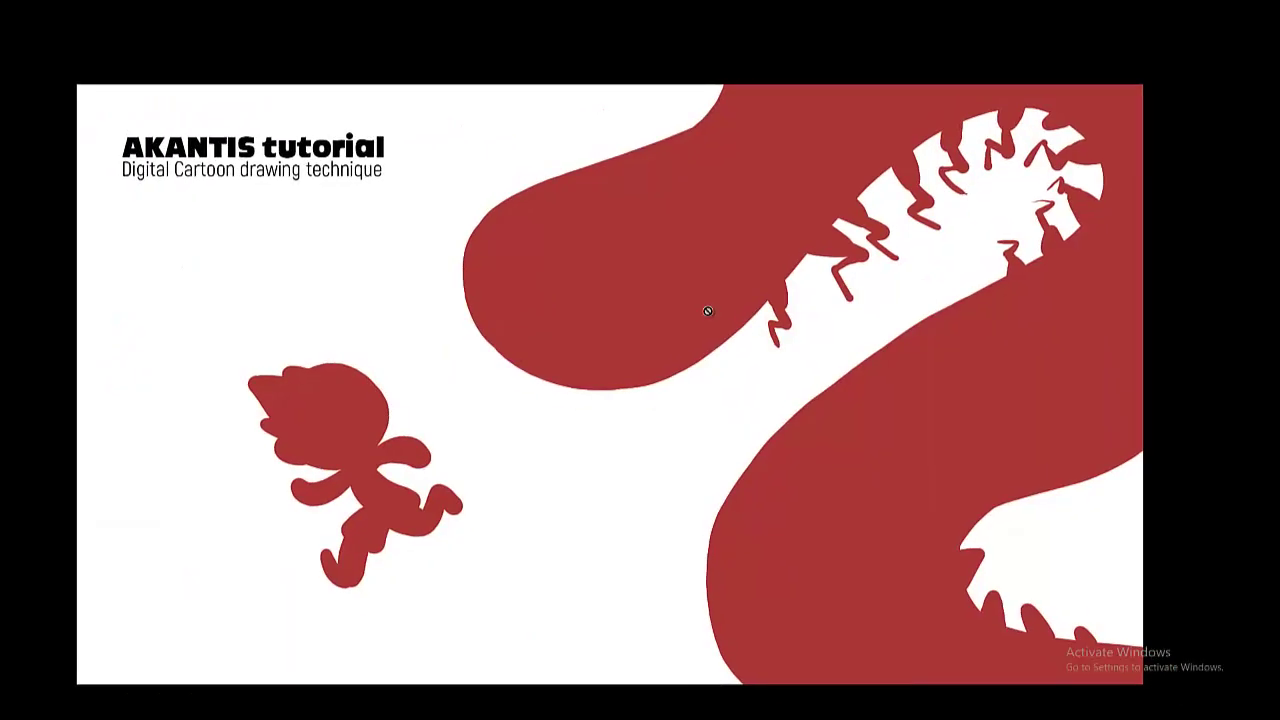